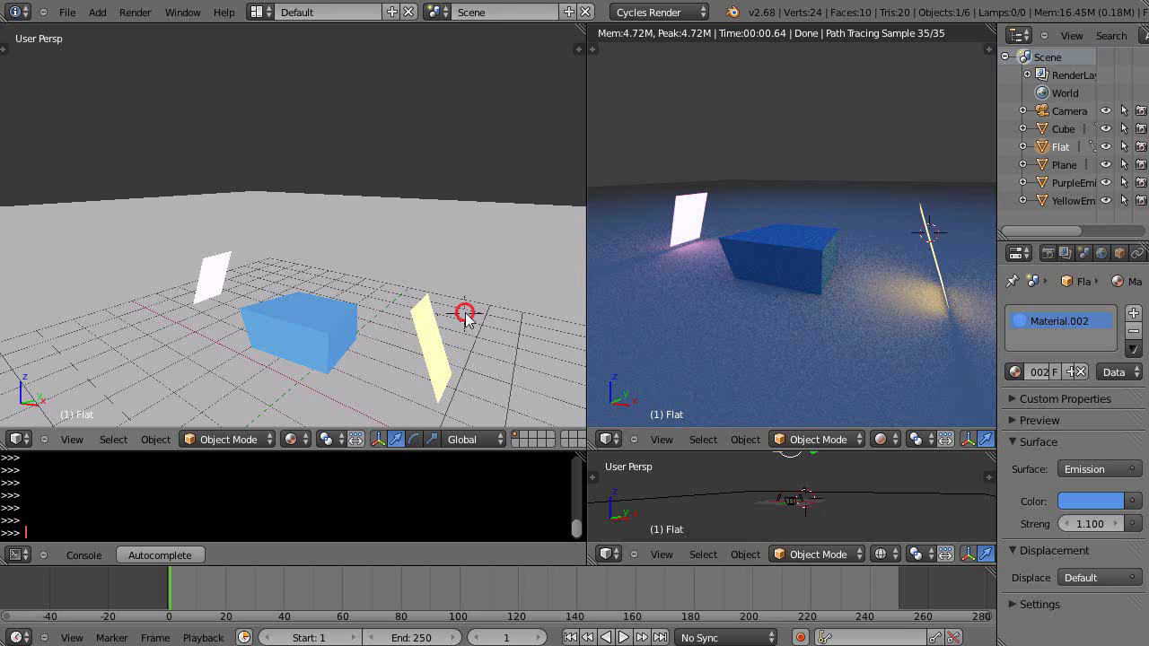
- Zoom out and orbit the left viewport until the blue Flat plane hovering overhead is visible
{"action": "scroll", "coordinate": [465, 314], "scroll_direction": "down", "scroll_amount": 2}
{"action": "scroll", "coordinate": [453, 310], "scroll_direction": "down", "scroll_amount": 3}
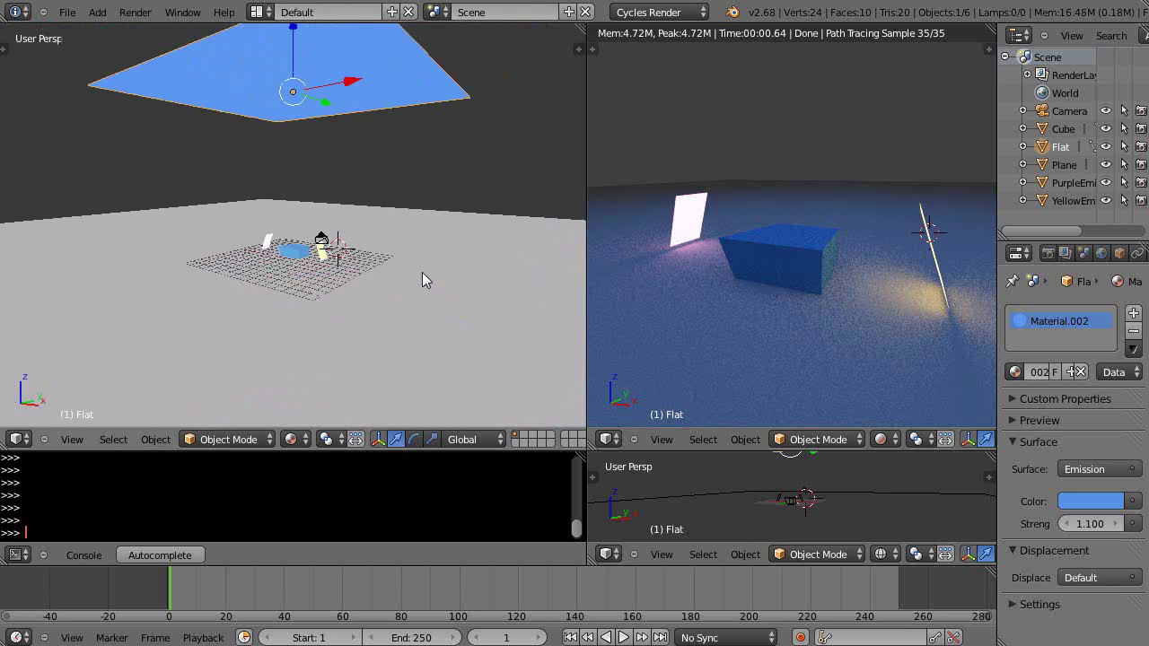
{"action": "middle_click_drag", "start_coordinate": [422, 274], "coordinate": [403, 247]}
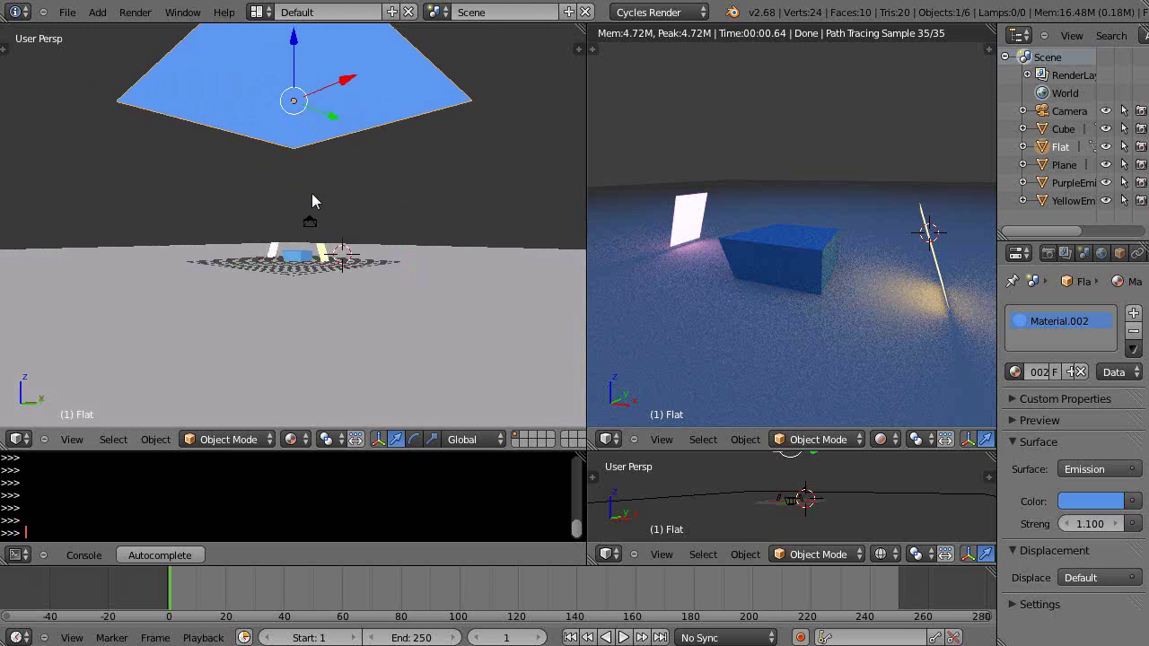
{"action": "scroll", "coordinate": [314, 198], "scroll_direction": "down", "scroll_amount": 4}
{"action": "scroll", "coordinate": [316, 196], "scroll_direction": "up", "scroll_amount": 3}
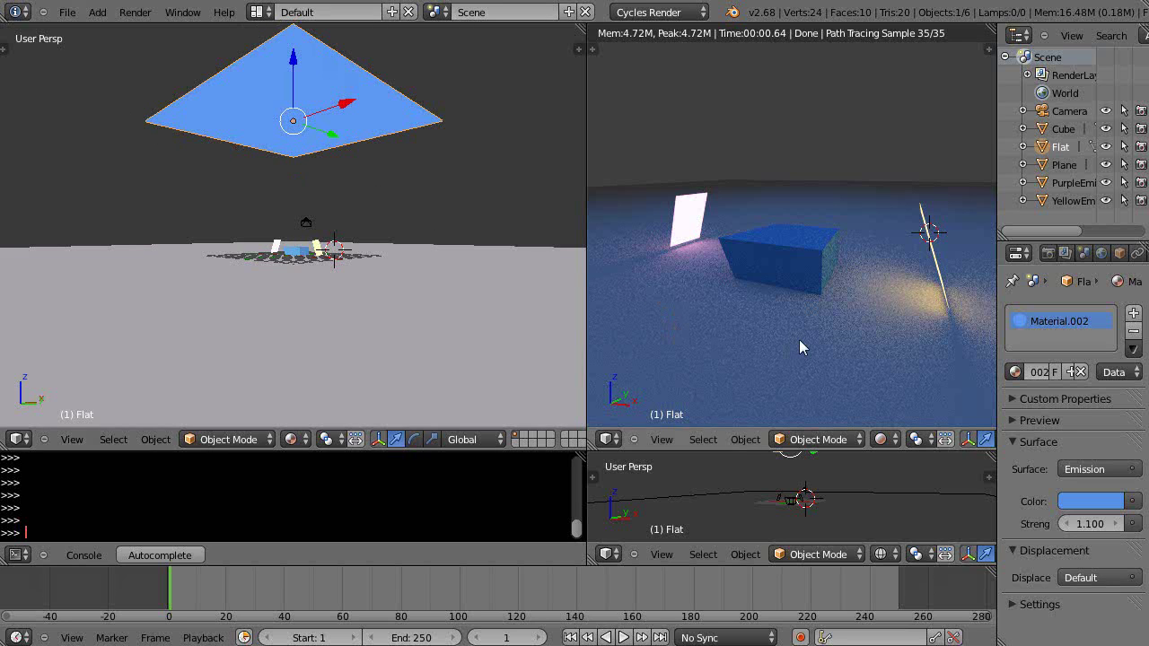
{"action": "mouse_move", "coordinate": [799, 340]}
{"action": "middle_mouse_down"}
{"action": "mouse_move", "coordinate": [814, 333]}
{"action": "mouse_move", "coordinate": [781, 343]}
{"action": "mouse_move", "coordinate": [789, 356]}
{"action": "middle_mouse_up"}
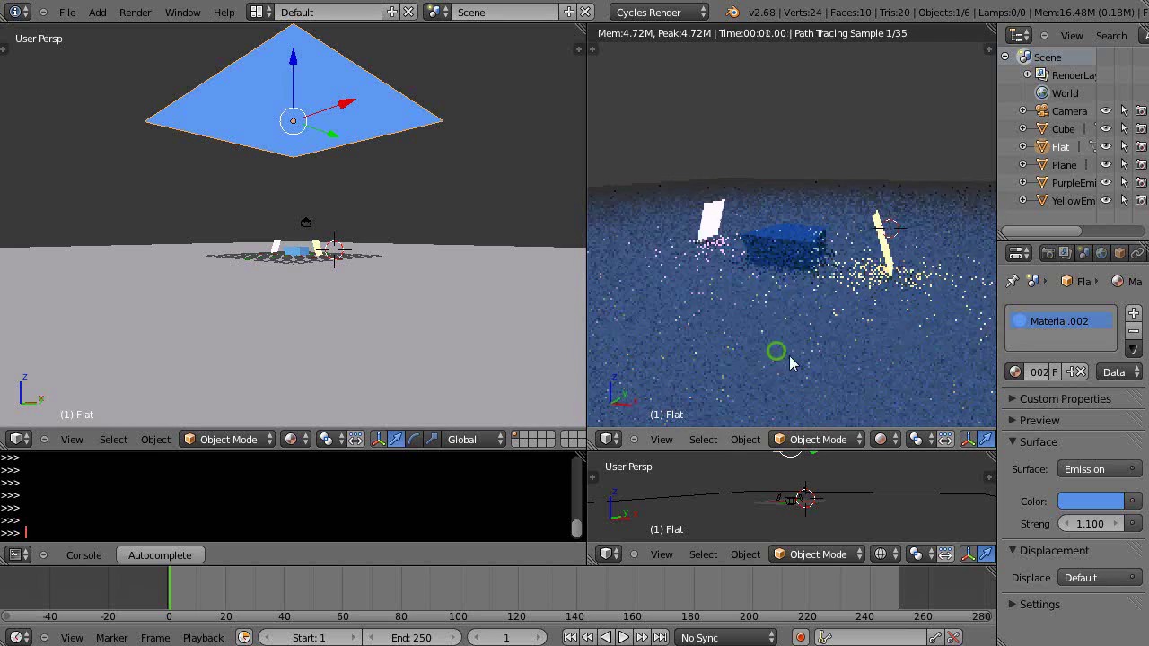
- Lower the Flat plane along Z, raise its emission strength to 2.100, and inspect the lit floor
{"action": "scroll", "coordinate": [789, 355], "scroll_direction": "down", "scroll_amount": 5}
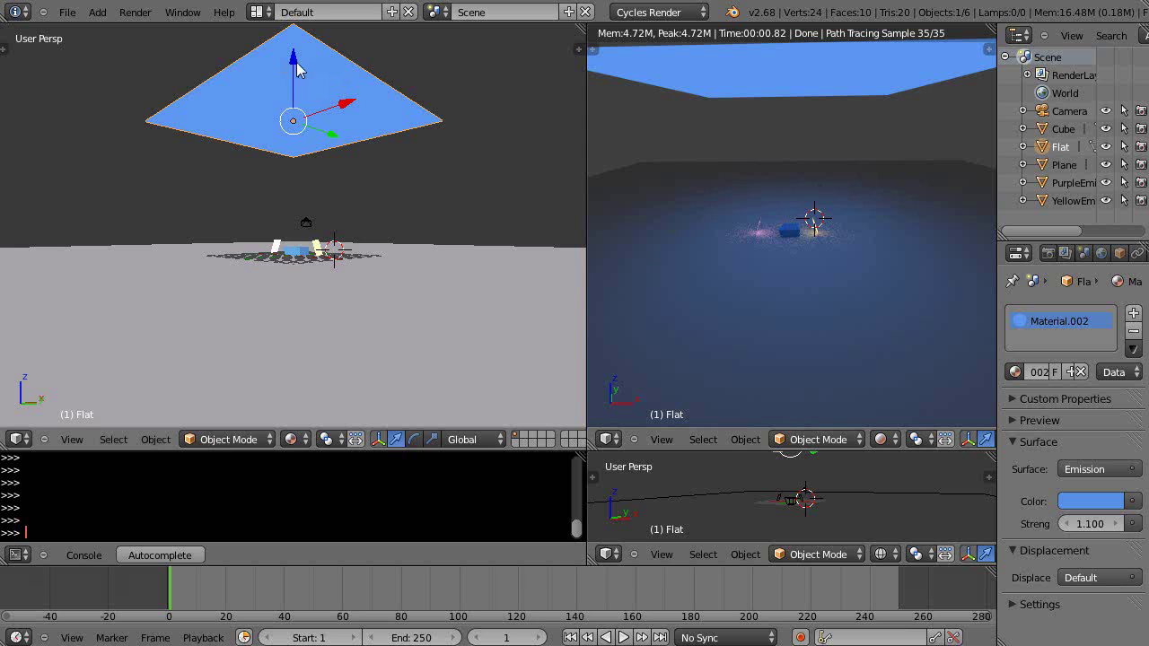
{"action": "key", "text": "ctrl+z"}
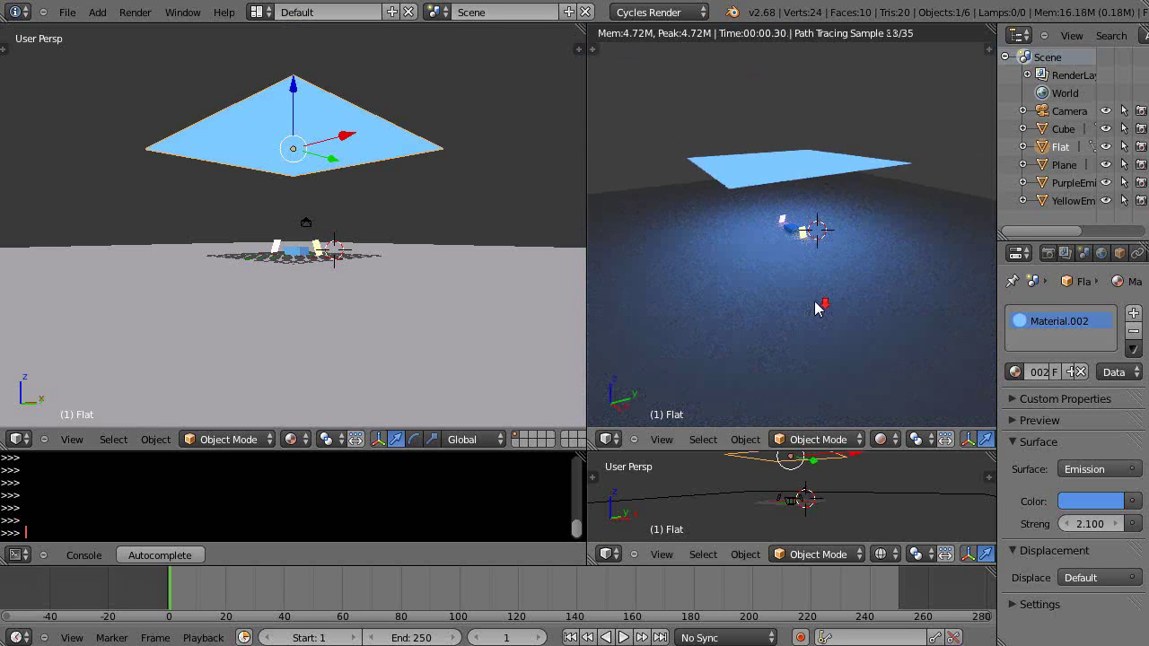
{"action": "key", "text": "ctrl+z"}
{"action": "middle_click_drag", "start_coordinate": [851, 336], "coordinate": [757, 326]}
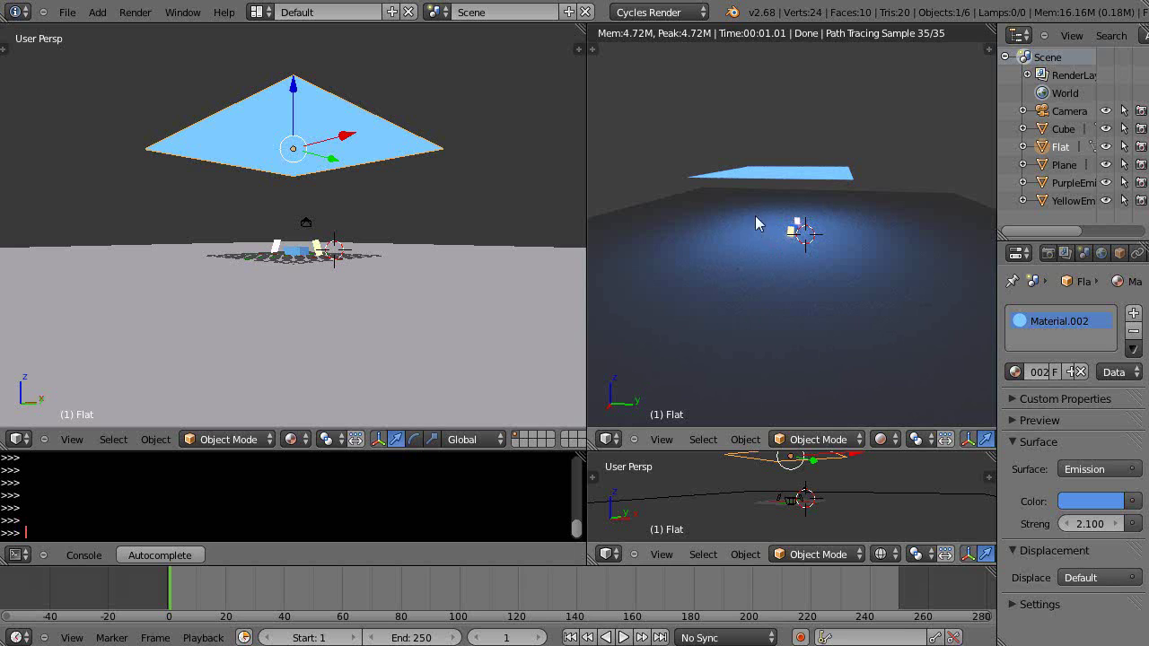
{"action": "middle_click_drag", "start_coordinate": [812, 285], "coordinate": [791, 202]}
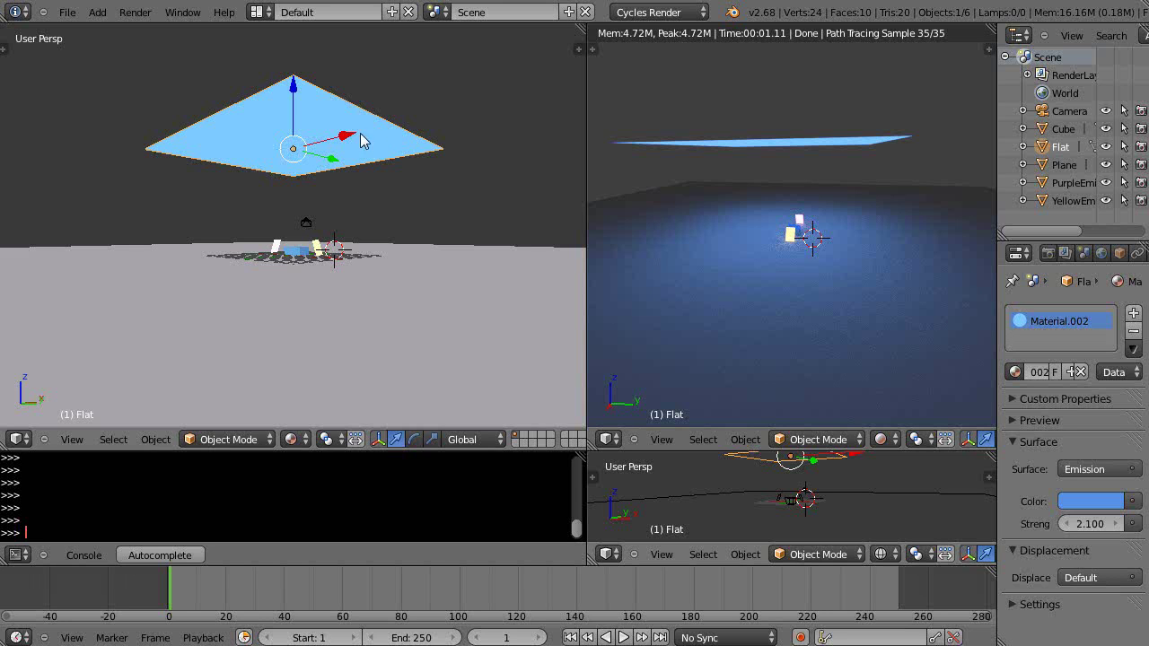
{"action": "scroll", "coordinate": [303, 180], "scroll_direction": "up", "scroll_amount": 3}
{"action": "scroll", "coordinate": [333, 170], "scroll_direction": "down", "scroll_amount": 3}
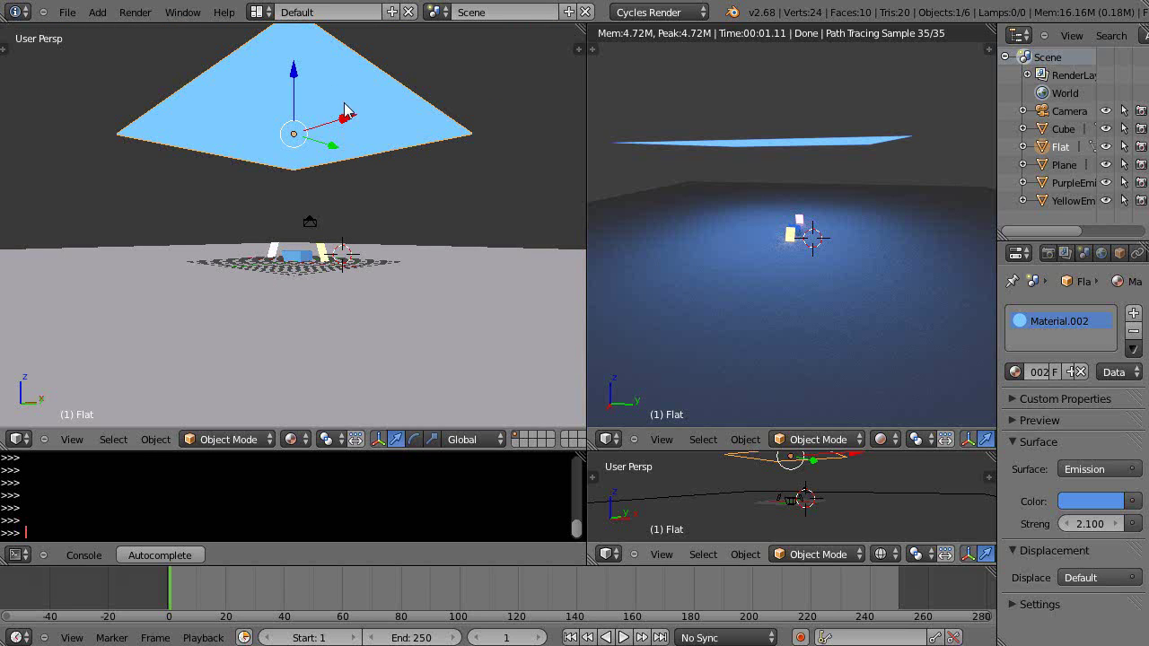
- Send the Flat plane to a hidden layer and snap the 3D cursor to the scene origin
{"action": "key", "text": "m"}
{"action": "left_click", "coordinate": [541, 199]}
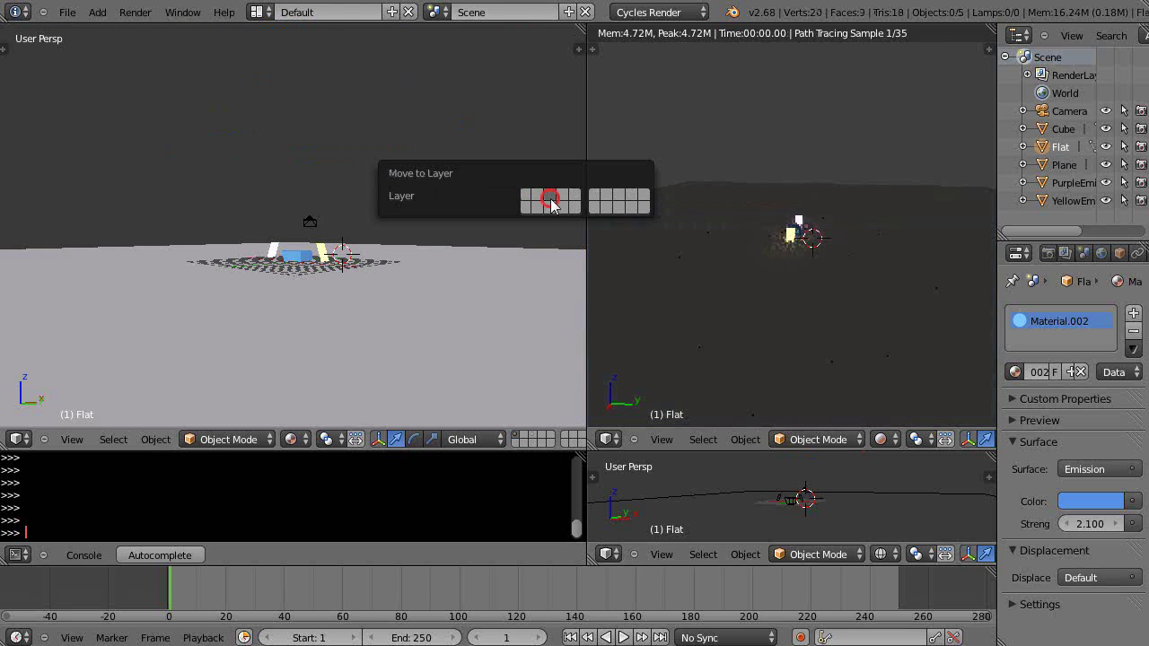
{"action": "key", "text": "shift+s"}
{"action": "left_click", "coordinate": [307, 234]}
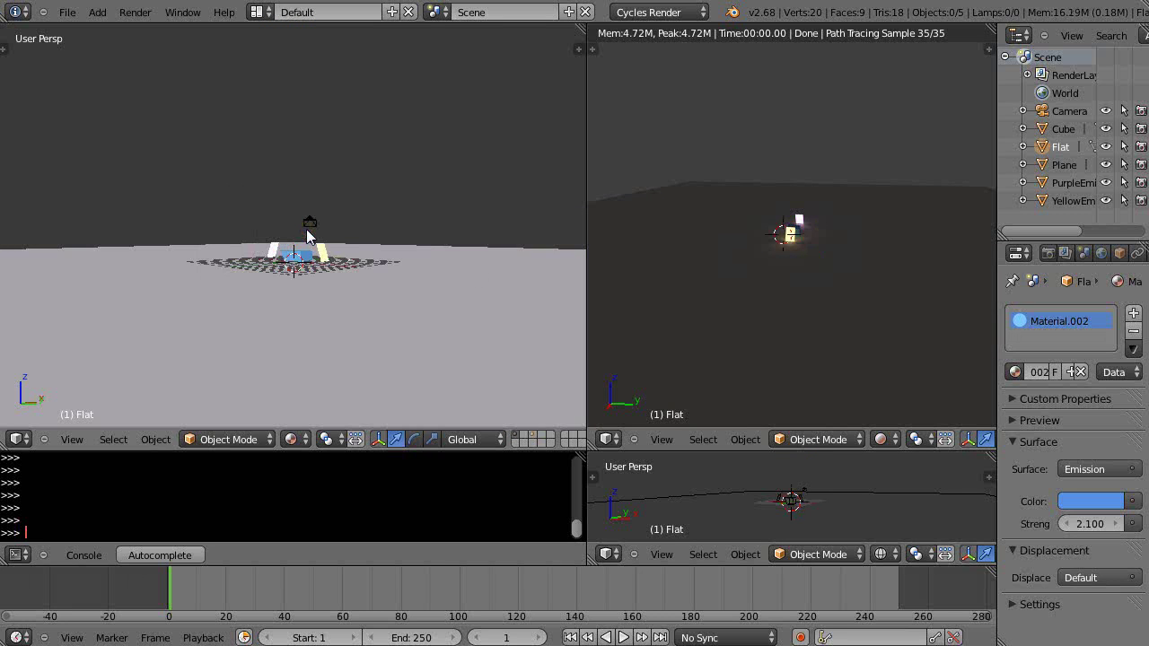
- Add a UV sphere at the origin and lift it along Z above the cube
{"action": "key", "text": "shift+a"}
{"action": "mouse_move", "coordinate": [310, 231]}
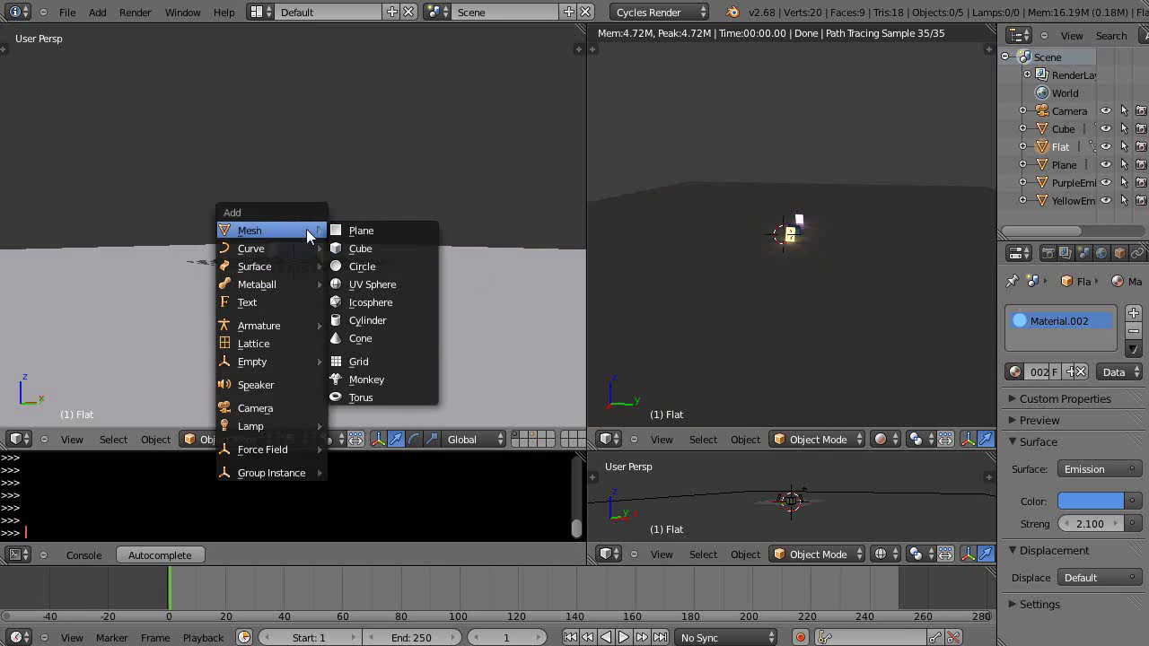
{"action": "left_click", "coordinate": [372, 285]}
{"action": "scroll", "coordinate": [372, 287], "scroll_direction": "down", "scroll_amount": 4}
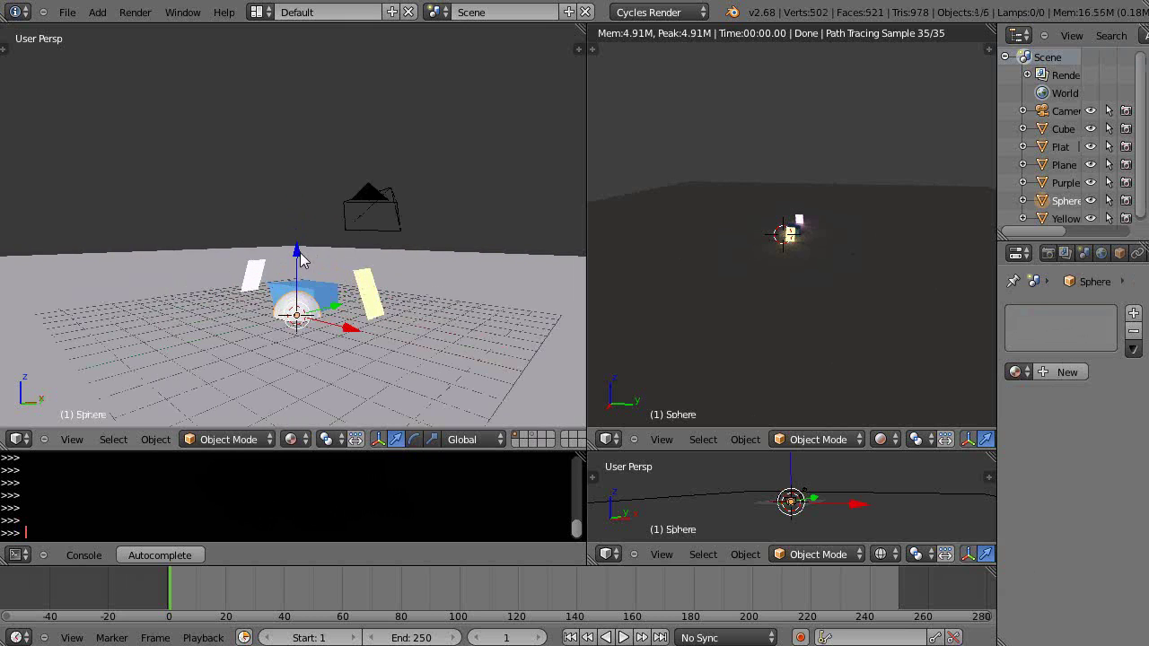
{"action": "left_click_drag", "start_coordinate": [302, 259], "coordinate": [314, 149]}
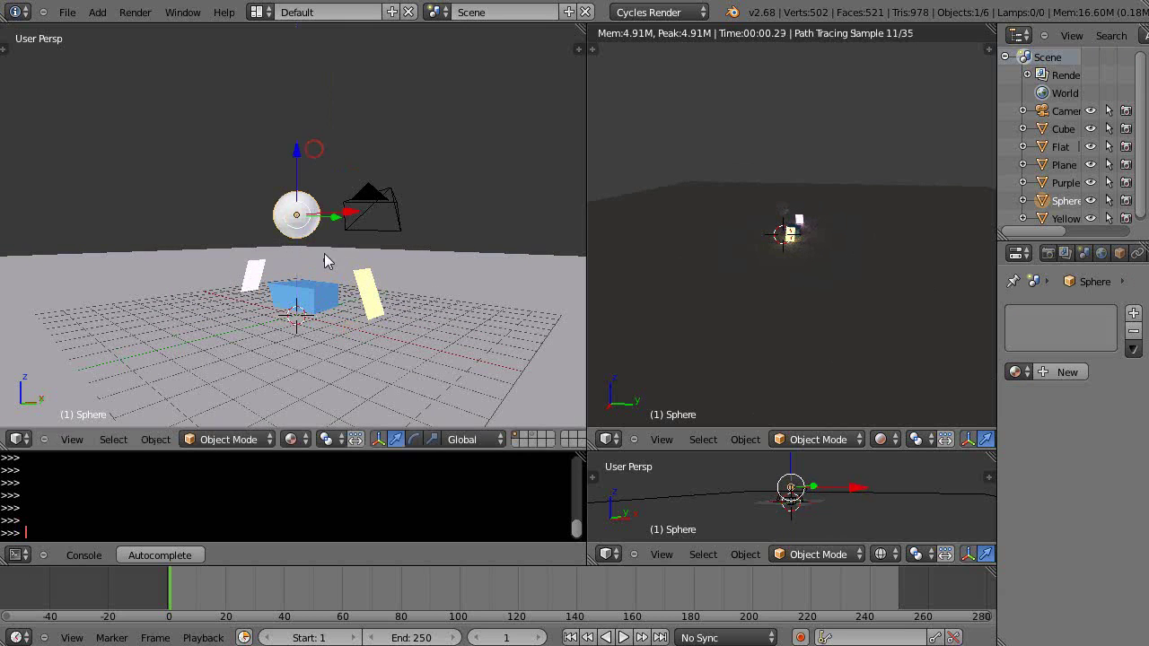
{"action": "scroll", "coordinate": [327, 261], "scroll_direction": "up", "scroll_amount": 4}
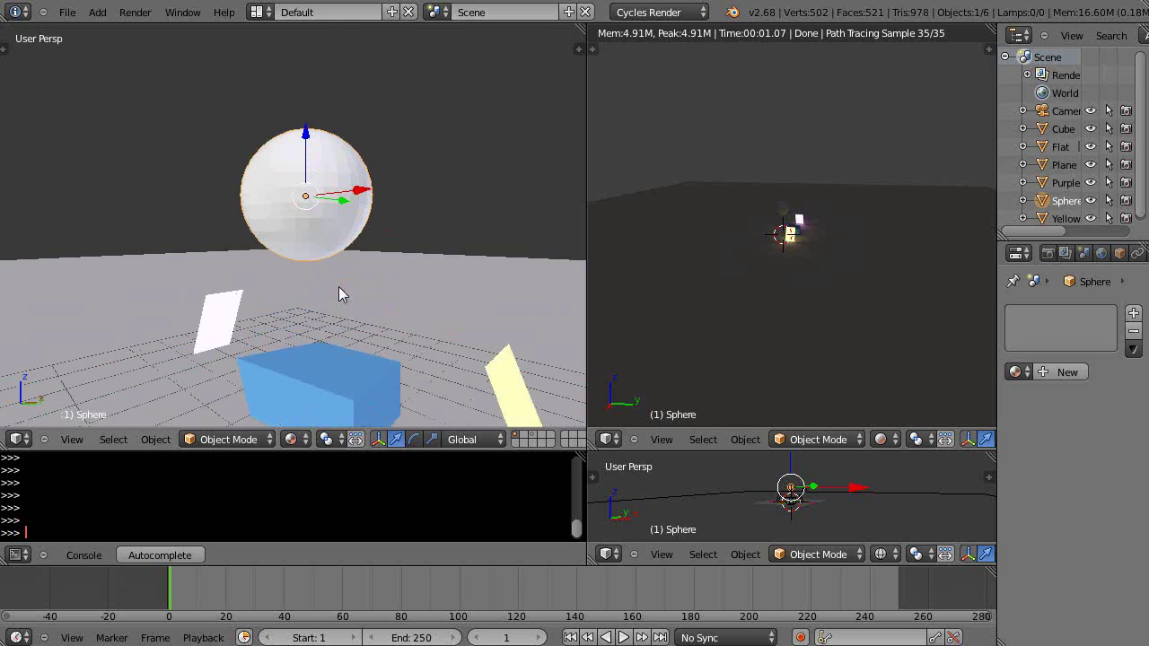
{"action": "scroll", "coordinate": [339, 293], "scroll_direction": "up", "scroll_amount": 2}
- In Edit Mode, box-select and delete the sphere's lower vertices, leaving a dome
{"action": "key", "text": "Tab"}
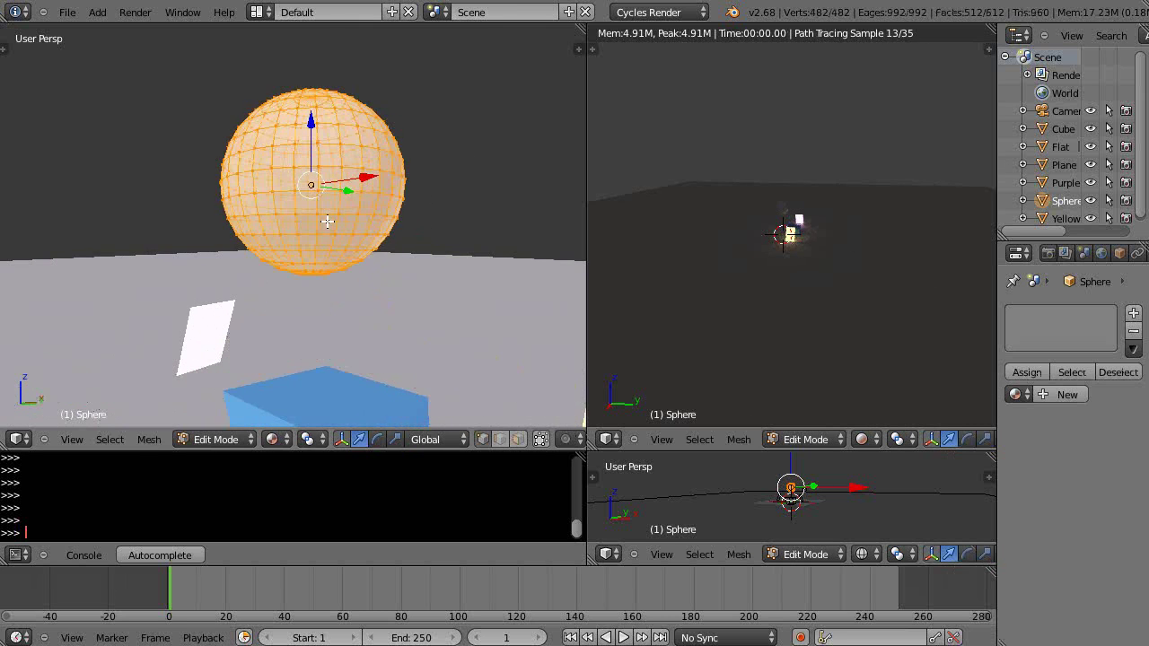
{"action": "key", "text": "a"}
{"action": "key", "text": "b"}
{"action": "left_click_drag", "start_coordinate": [191, 102], "coordinate": [481, 301]}
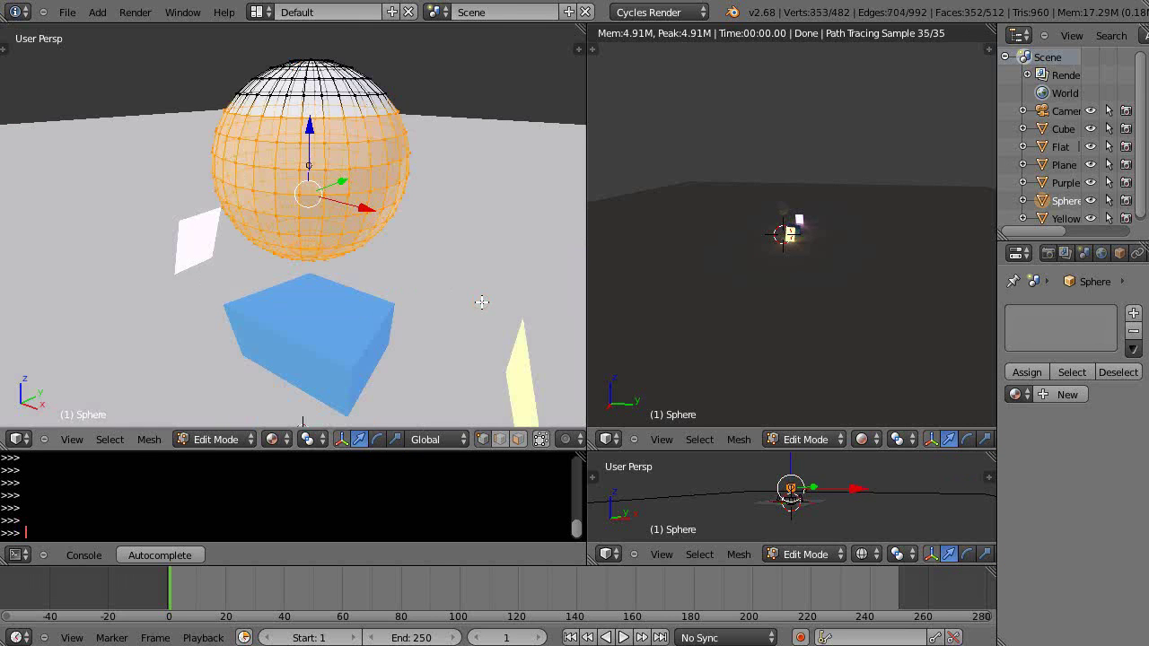
{"action": "key", "text": "x"}
{"action": "left_click", "coordinate": [395, 268]}
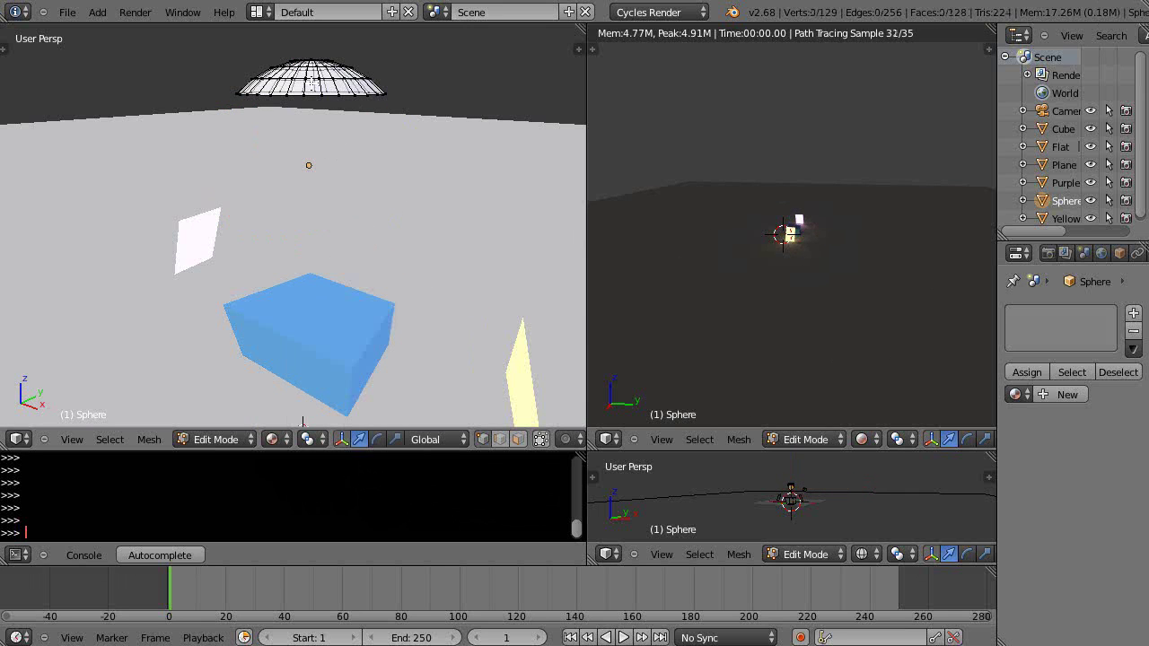
{"action": "key", "text": "Tab"}
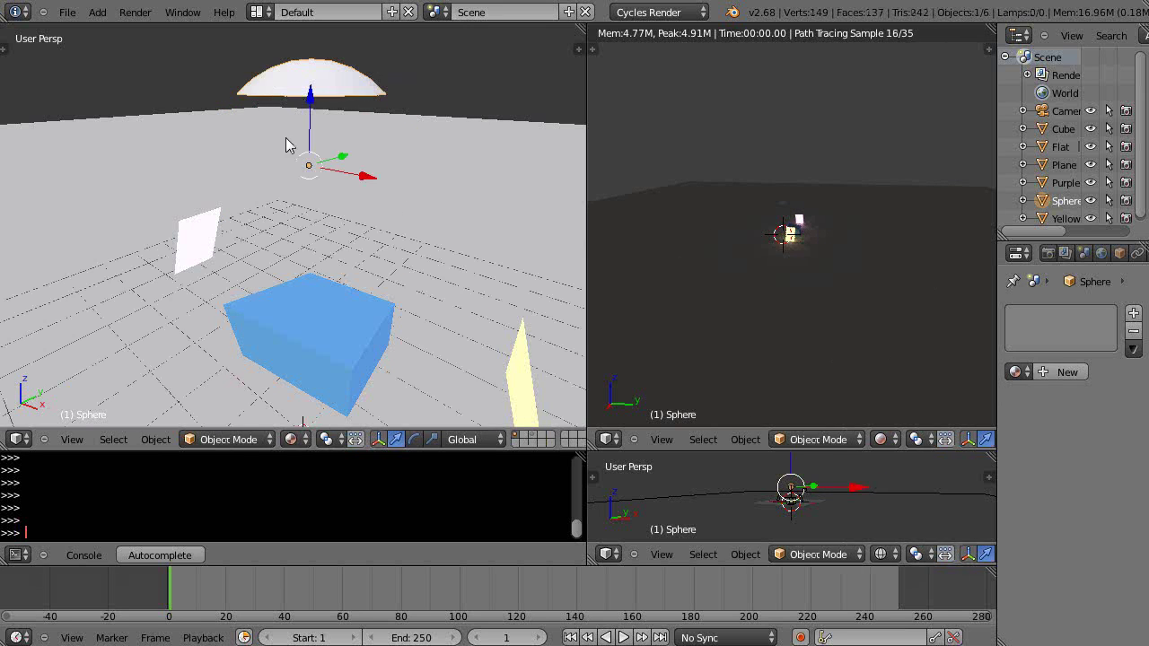
- Set the dome's origin to its geometry
{"action": "left_click", "coordinate": [154, 439]}
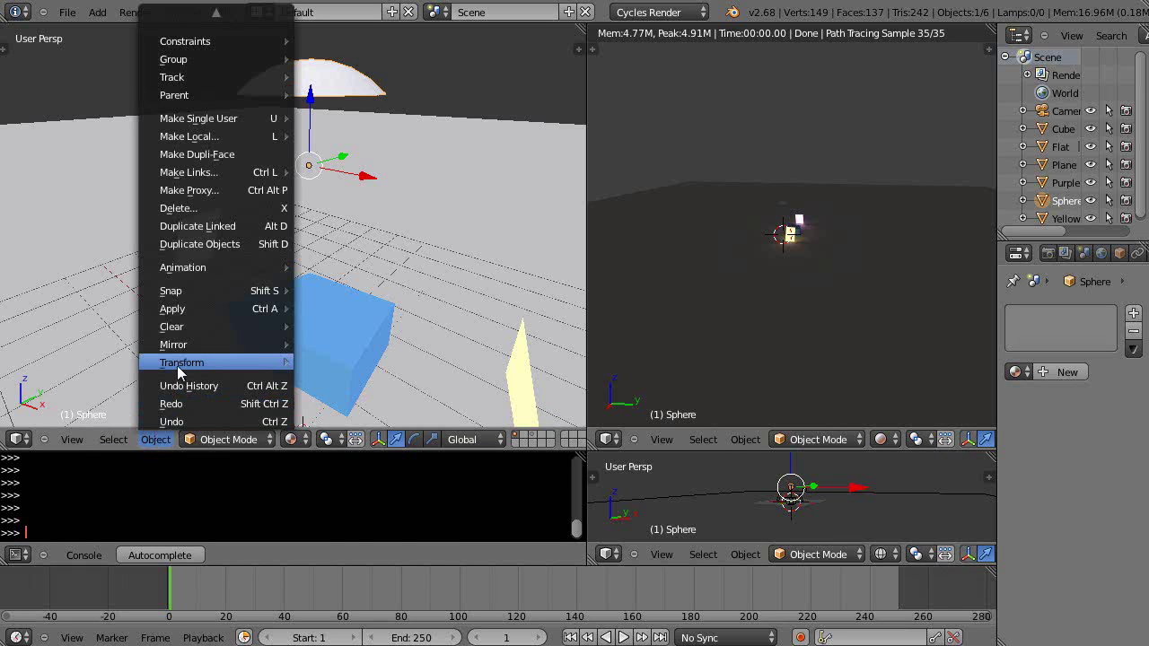
{"action": "mouse_move", "coordinate": [179, 363]}
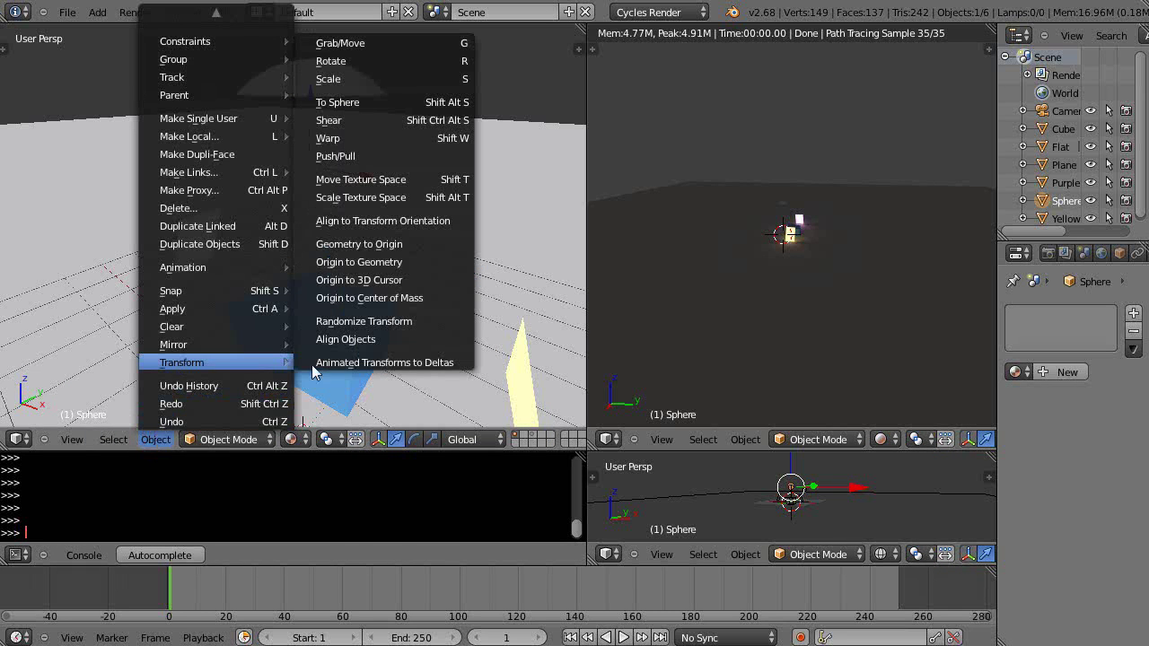
{"action": "left_click", "coordinate": [352, 262]}
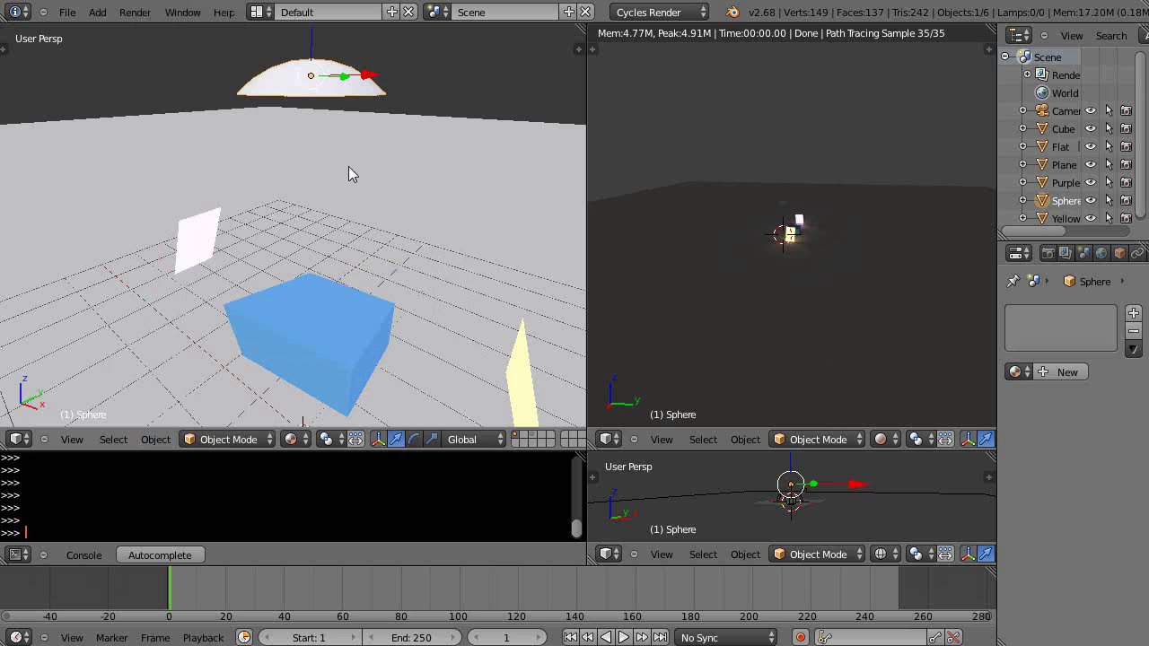
- Scale the dome up into a wide overhead cap above the cube
{"action": "key", "text": "s"}
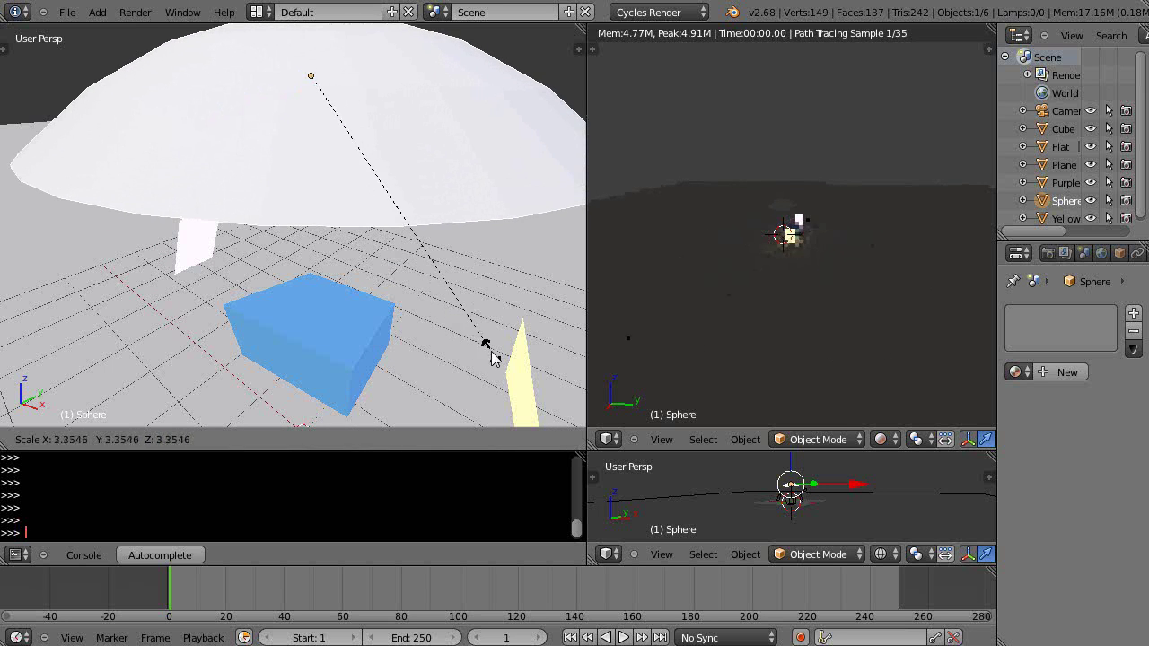
{"action": "left_click", "coordinate": [472, 337]}
{"action": "scroll", "coordinate": [431, 291], "scroll_direction": "down", "scroll_amount": 3}
{"action": "middle_click_drag", "start_coordinate": [417, 272], "coordinate": [296, 269]}
{"action": "key", "text": "s"}
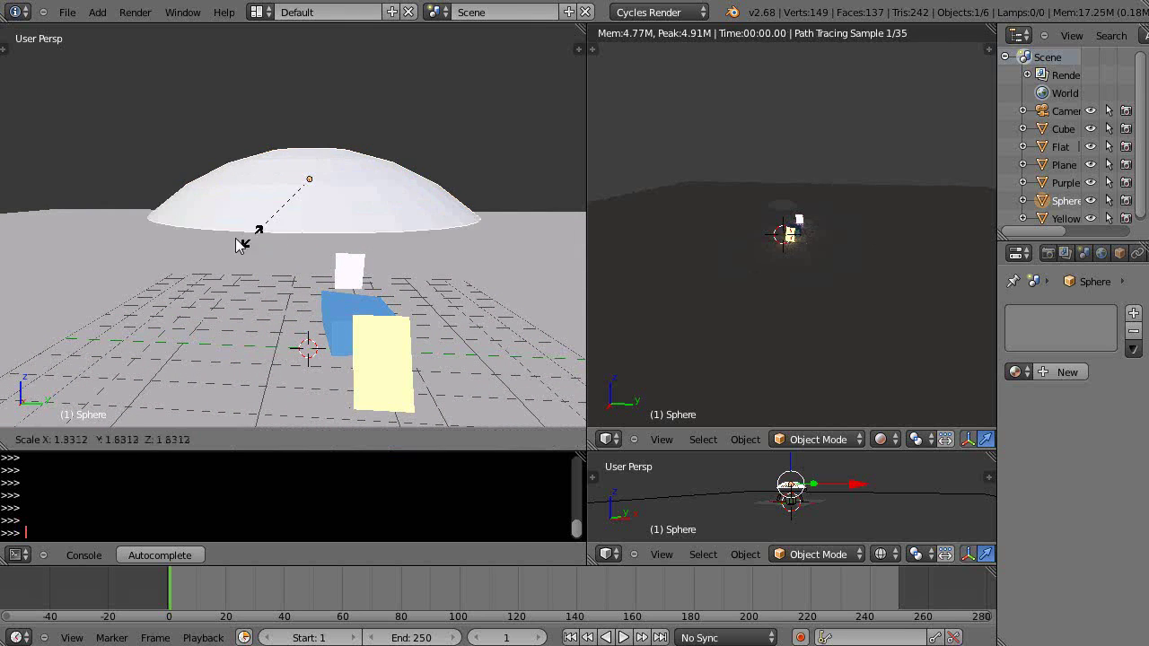
{"action": "left_click", "coordinate": [213, 244]}
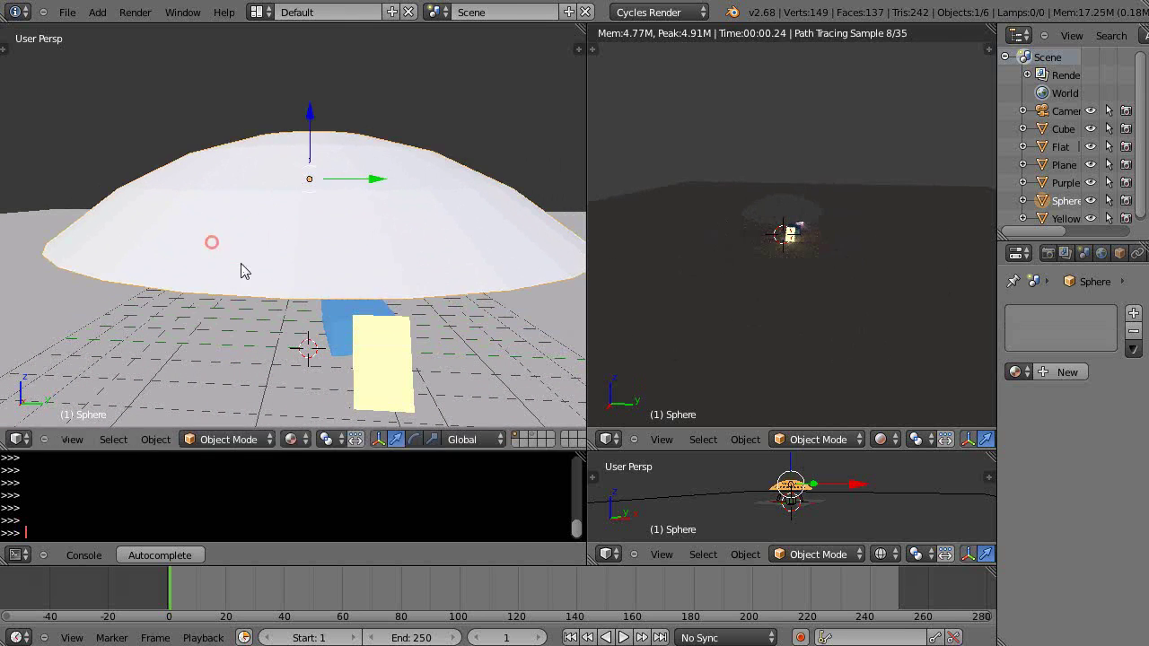
{"action": "right_click", "coordinate": [315, 294]}
{"action": "scroll", "coordinate": [316, 295], "scroll_direction": "down", "scroll_amount": 4}
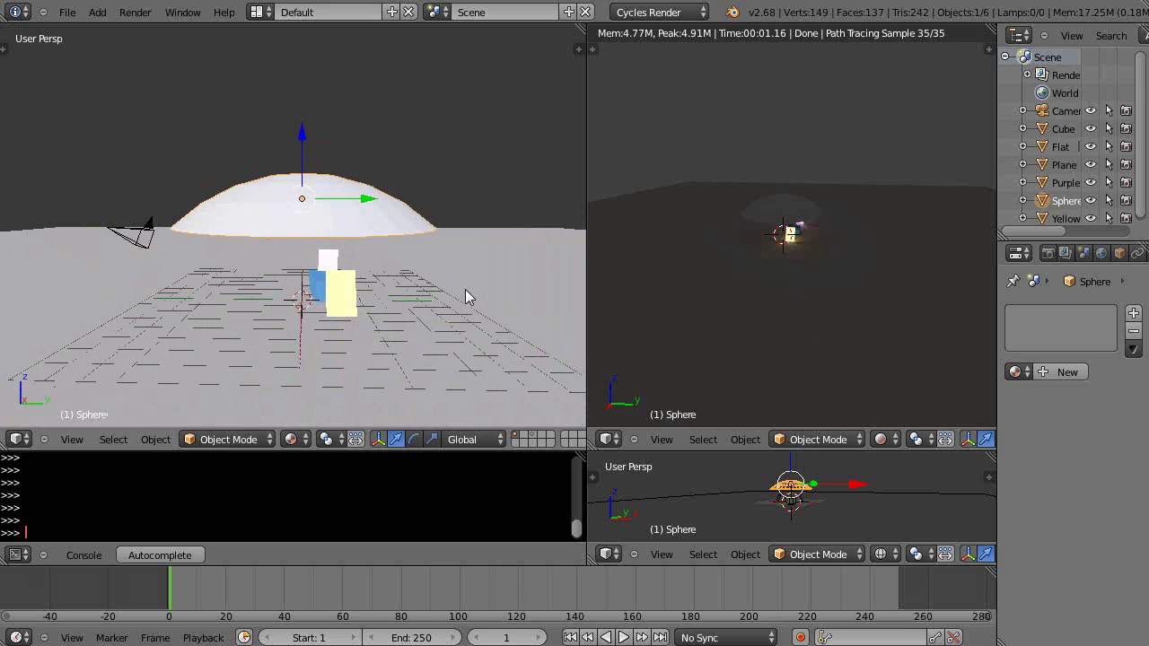
- Display the dome's face normals at size 0.16 in Edit Mode, then return to Object Mode
{"action": "key", "text": "n"}
{"action": "scroll", "coordinate": [490, 283], "scroll_direction": "up", "scroll_amount": 6}
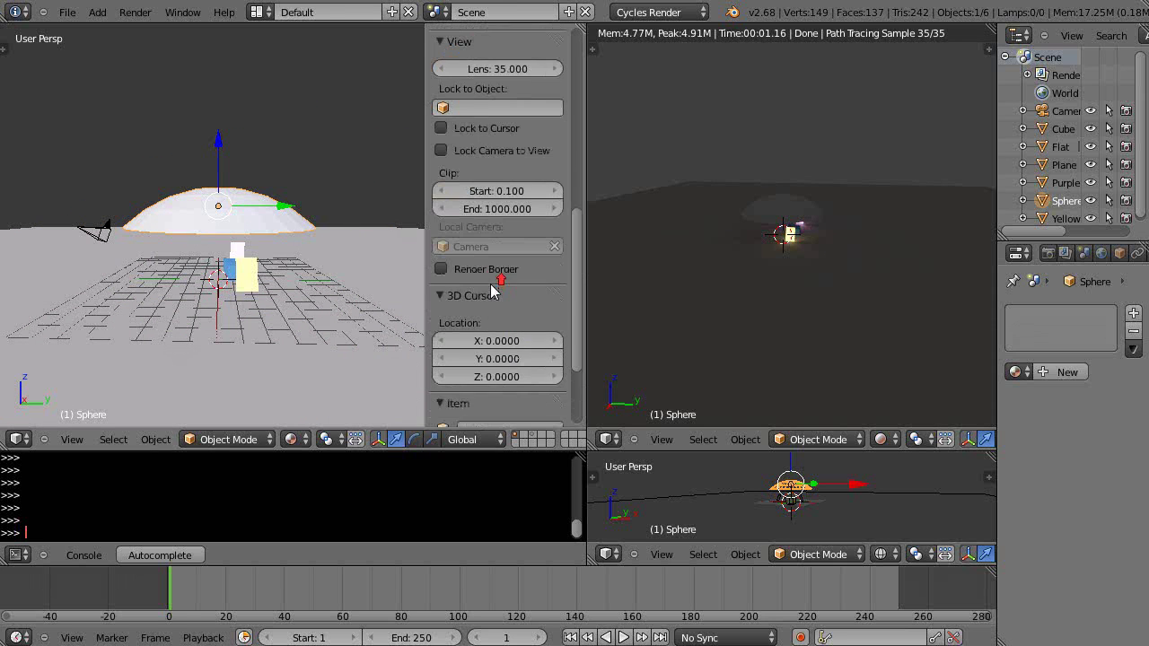
{"action": "scroll", "coordinate": [491, 287], "scroll_direction": "down", "scroll_amount": 5}
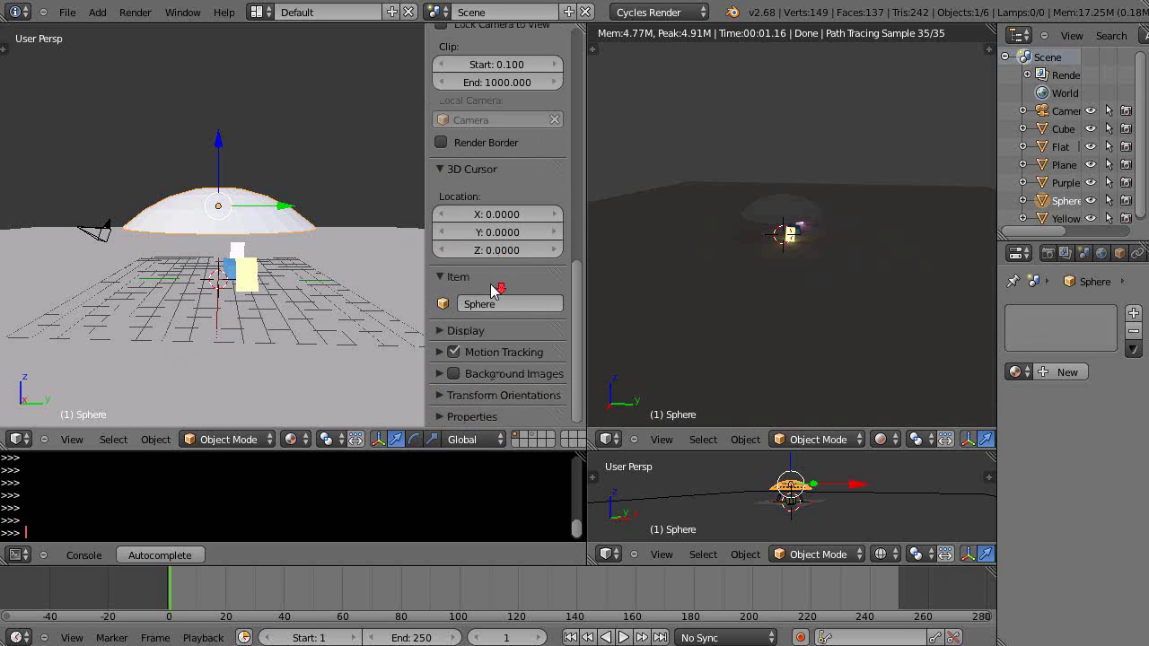
{"action": "key", "text": "Tab"}
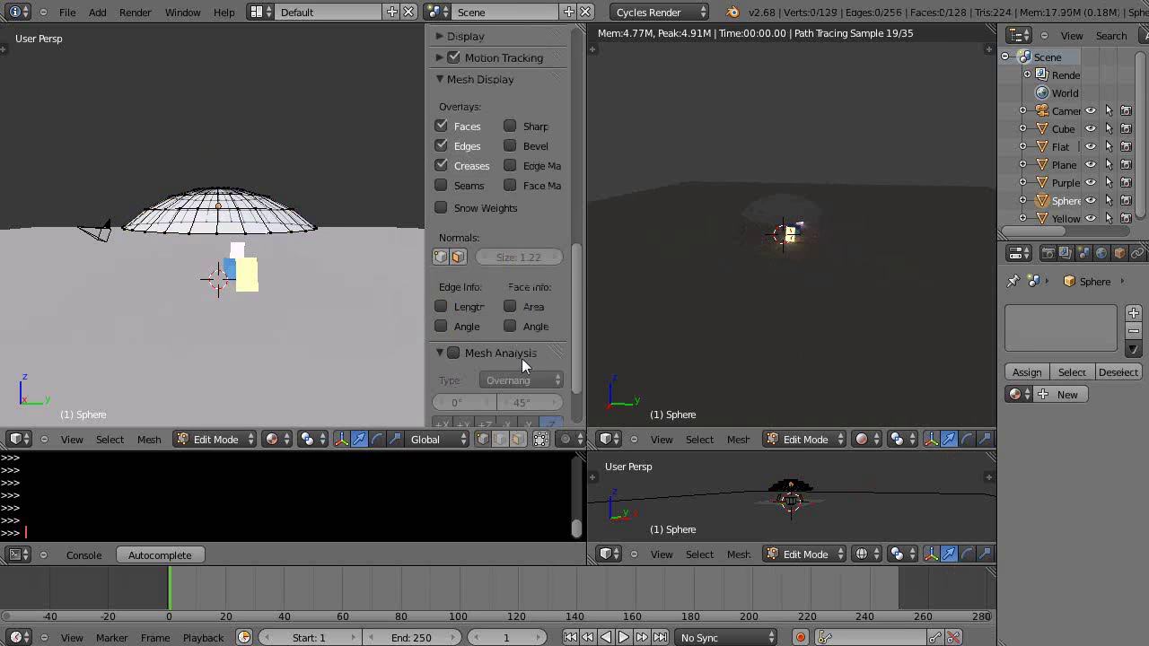
{"action": "scroll", "coordinate": [523, 358], "scroll_direction": "down", "scroll_amount": 2}
{"action": "scroll", "coordinate": [523, 359], "scroll_direction": "up", "scroll_amount": 4}
{"action": "scroll", "coordinate": [479, 318], "scroll_direction": "down", "scroll_amount": 2}
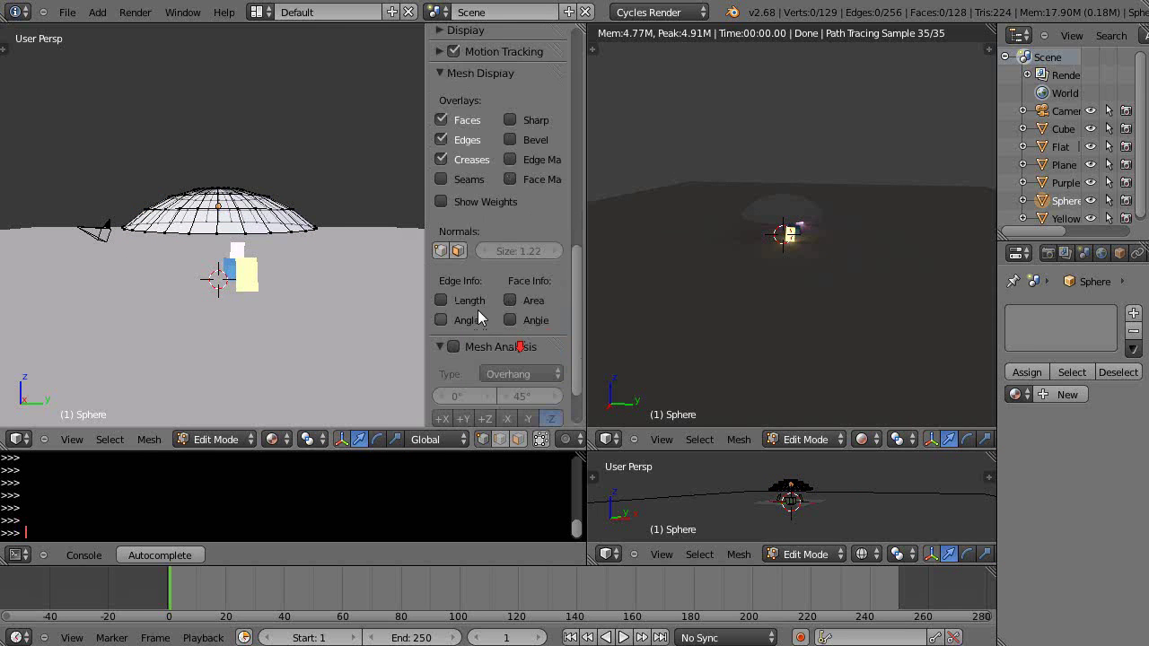
{"action": "left_click", "coordinate": [457, 251]}
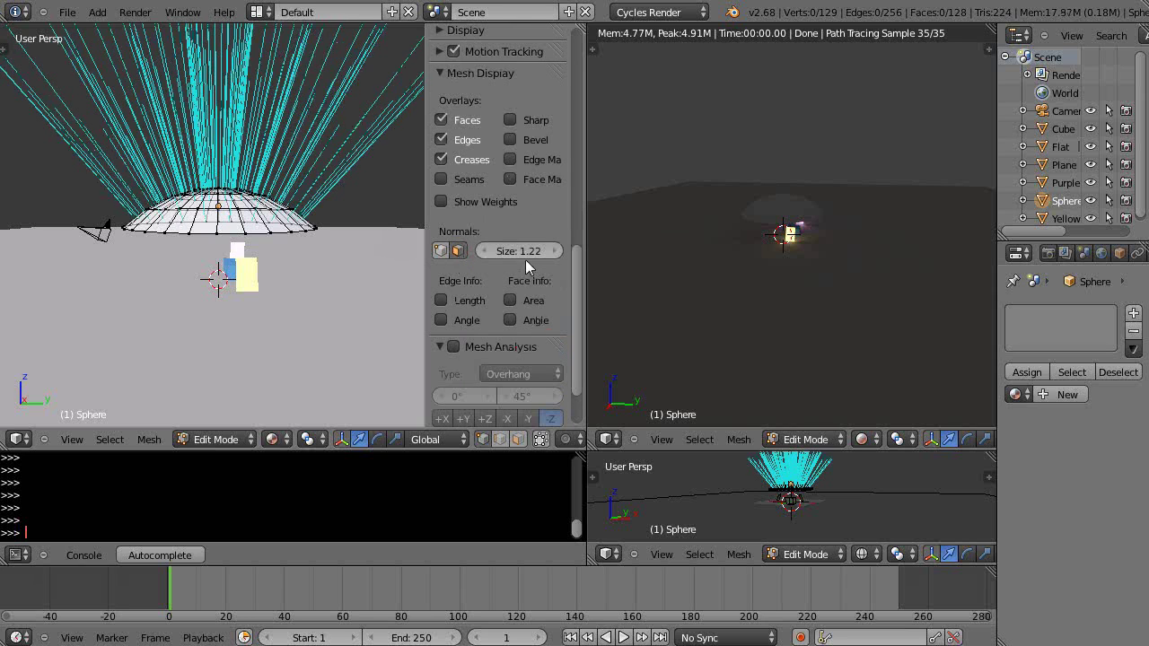
{"action": "left_click_drag", "start_coordinate": [526, 260], "coordinate": [482, 255]}
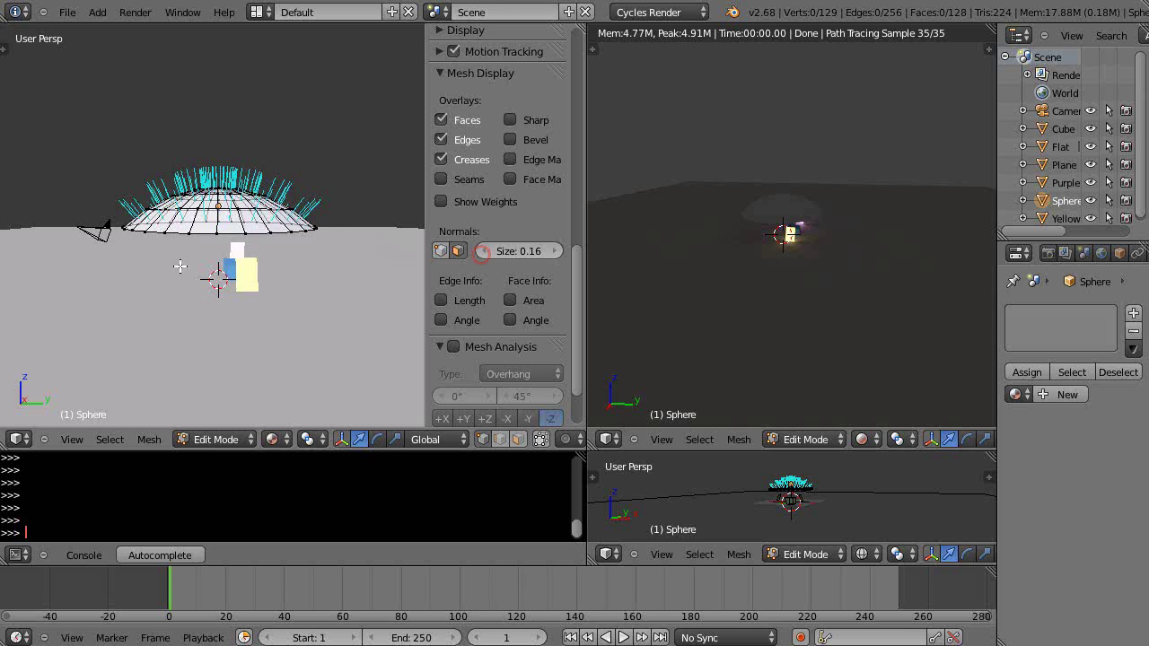
{"action": "scroll", "coordinate": [180, 266], "scroll_direction": "up", "scroll_amount": 3}
{"action": "scroll", "coordinate": [181, 270], "scroll_direction": "down", "scroll_amount": 4}
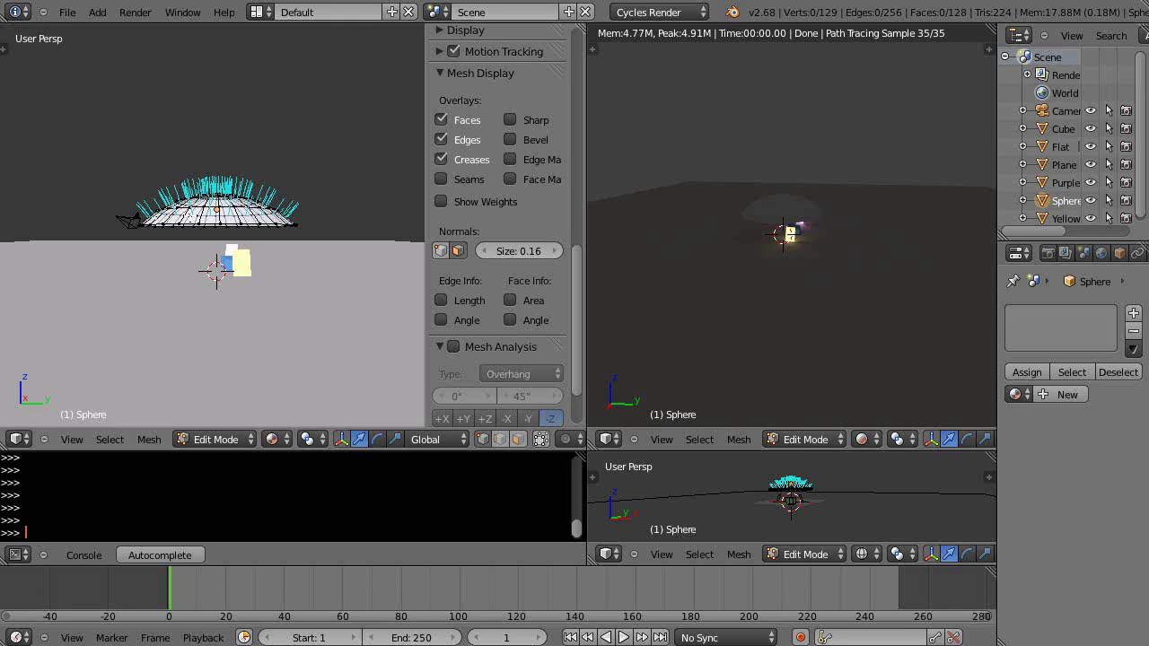
{"action": "key", "text": "Tab"}
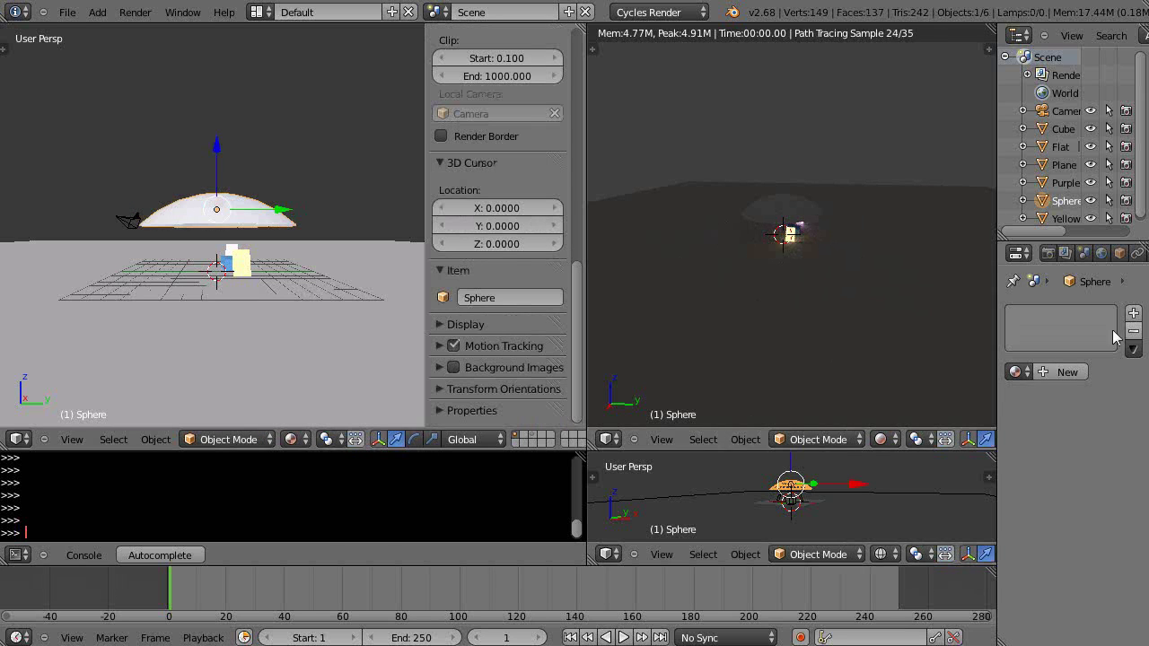
- Give the dome a light-blue Emission surface (R 0.324, G 0.530, B 0.800) and raise it about 3.3 units
{"action": "left_click", "coordinate": [1062, 470]}
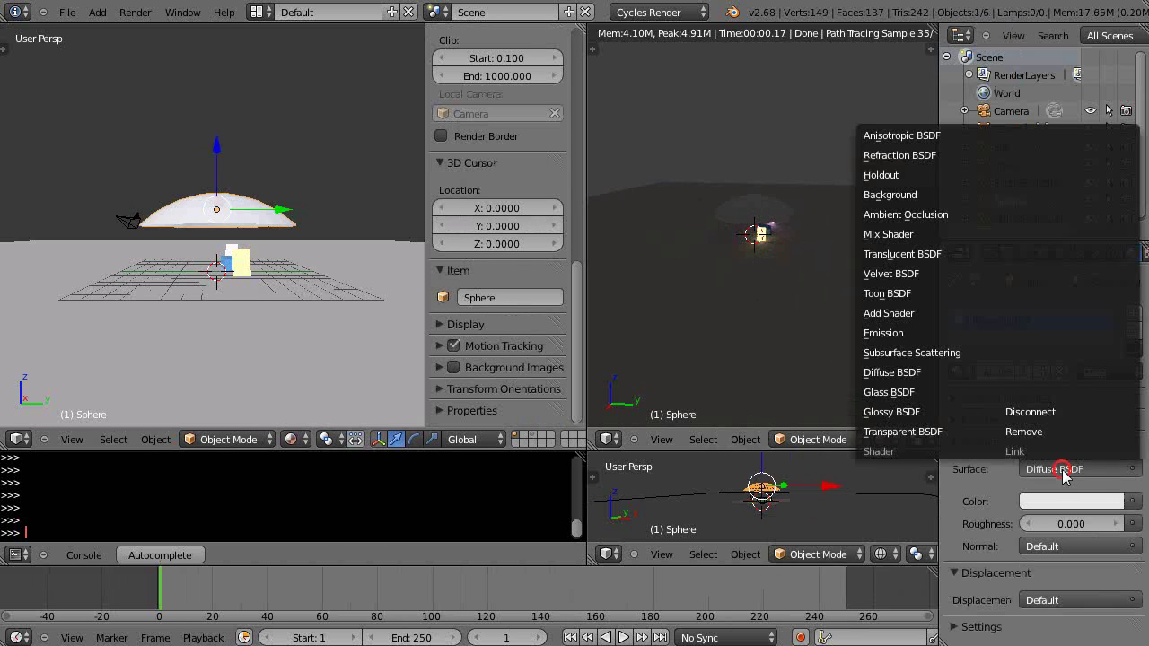
{"action": "left_click", "coordinate": [894, 333]}
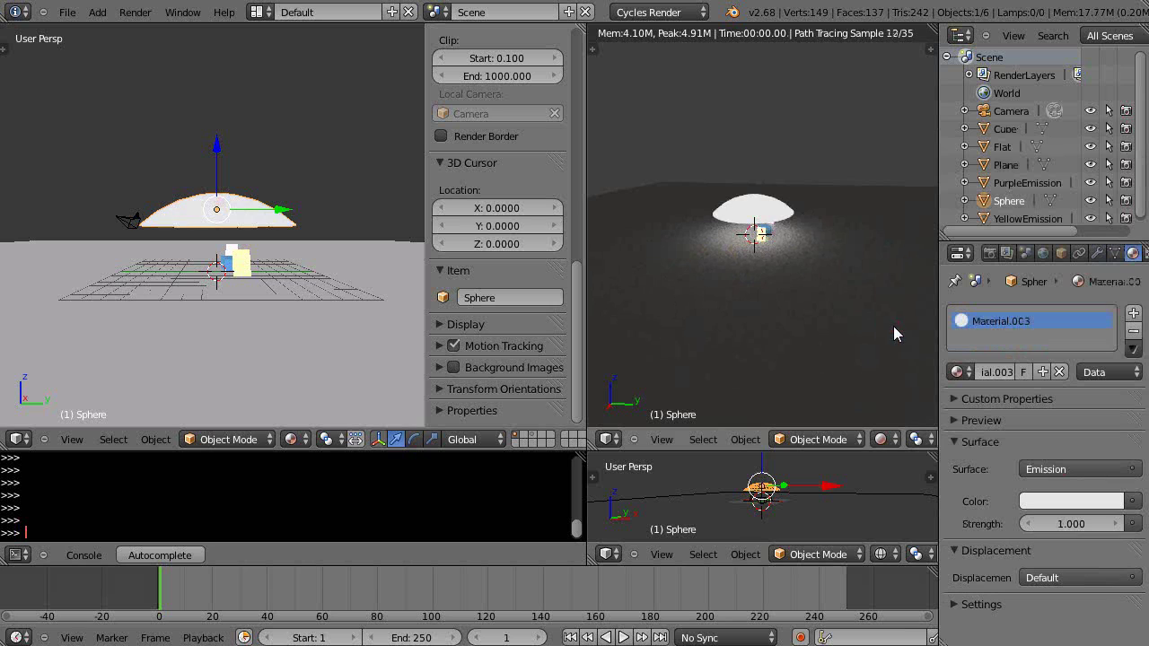
{"action": "left_click", "coordinate": [1057, 501]}
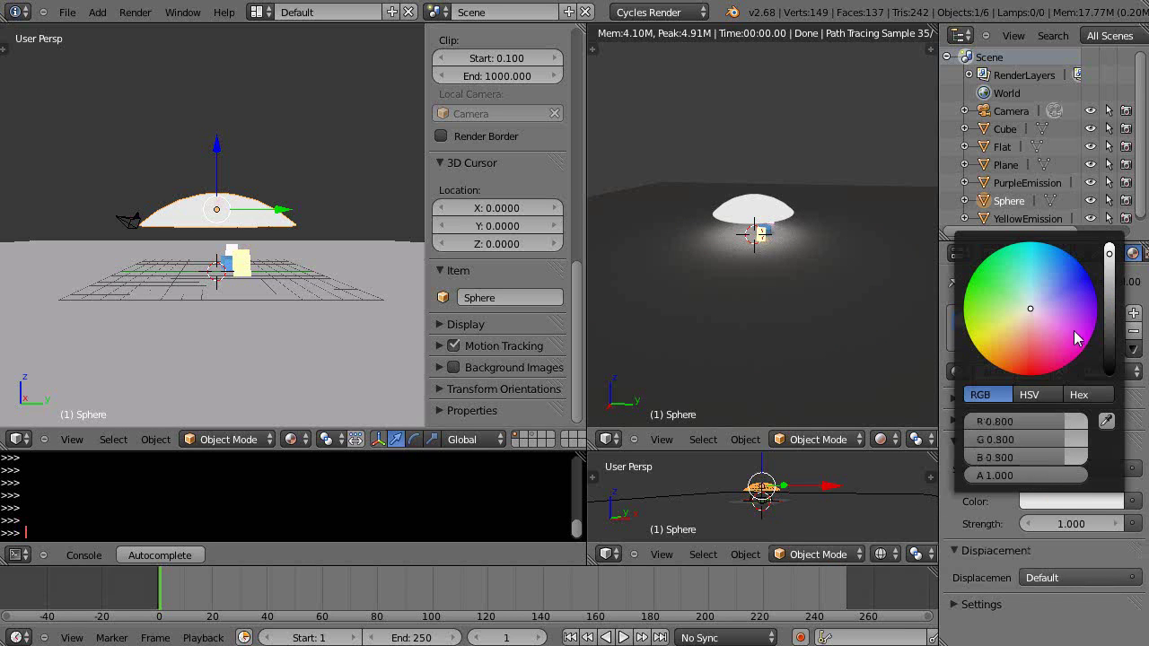
{"action": "left_click_drag", "start_coordinate": [1071, 333], "coordinate": [1052, 276]}
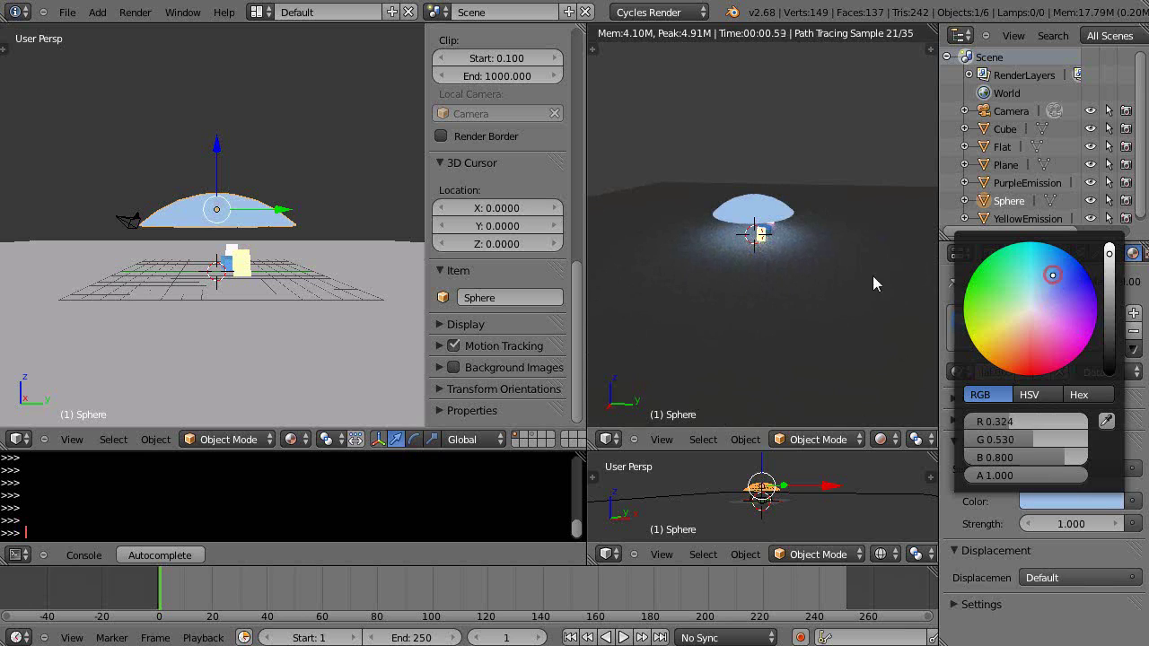
{"action": "scroll", "coordinate": [727, 283], "scroll_direction": "up", "scroll_amount": 3}
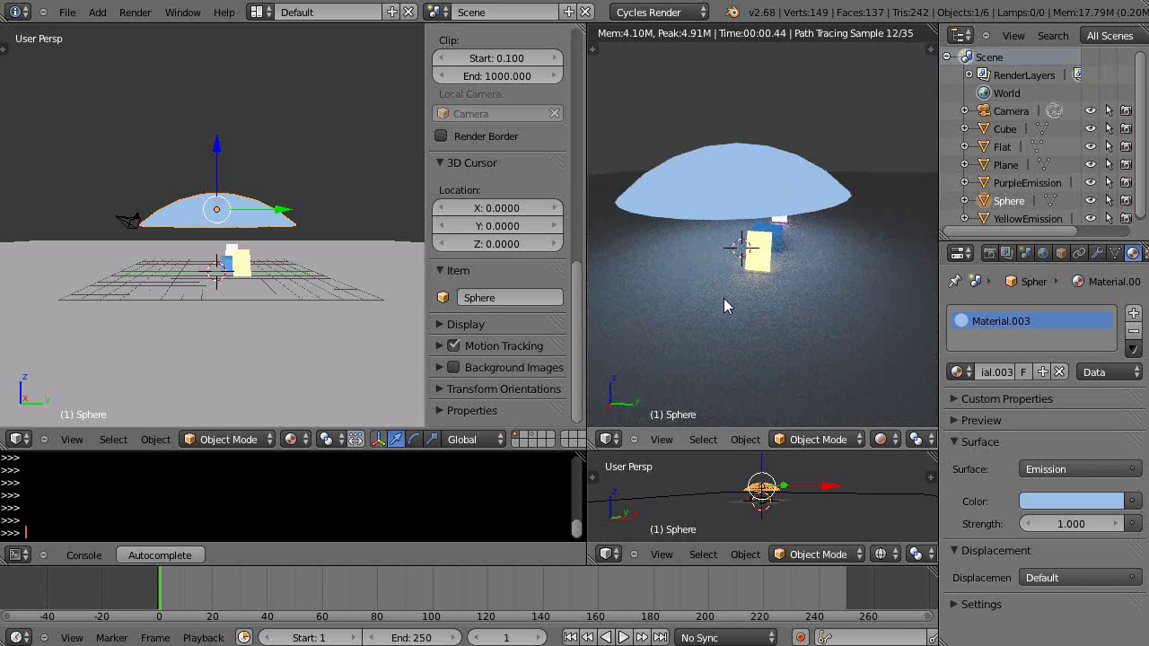
{"action": "scroll", "coordinate": [726, 297], "scroll_direction": "down", "scroll_amount": 2}
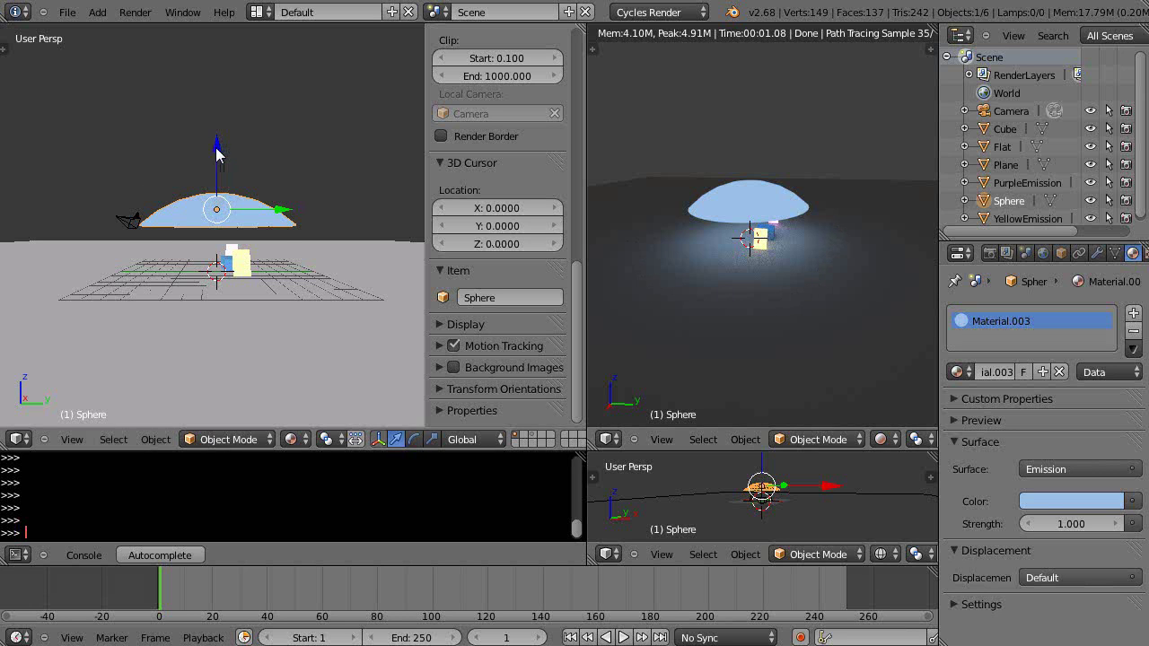
{"action": "left_click_drag", "start_coordinate": [217, 146], "coordinate": [215, 116]}
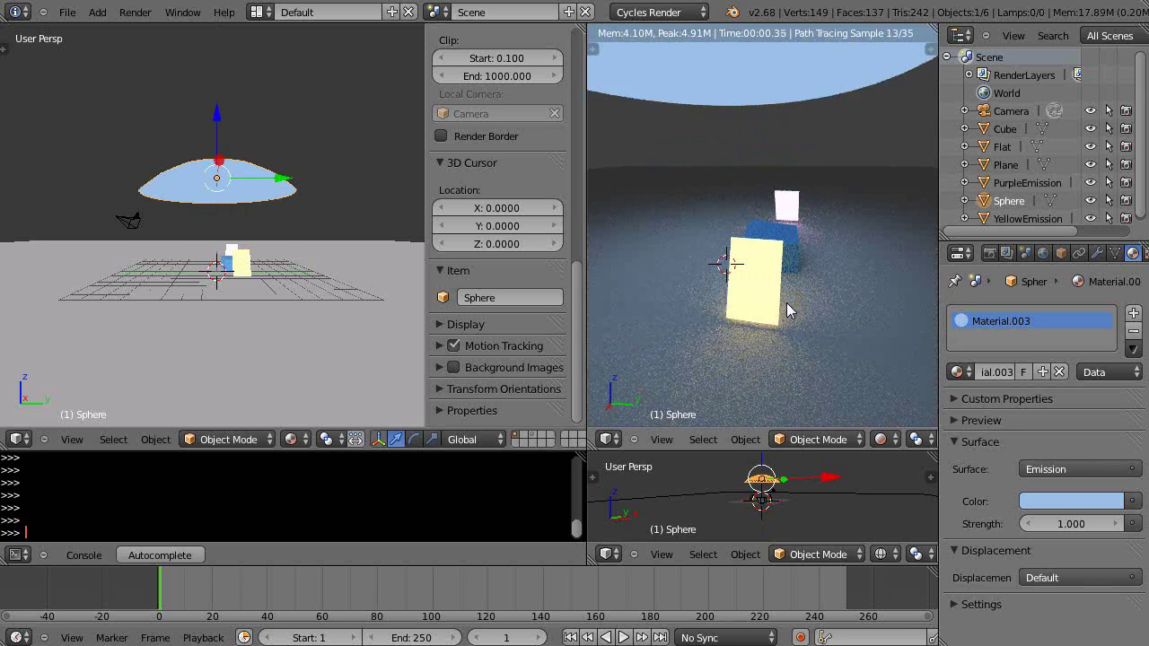
- Scale the dome by 5 with S5, then reposition it along Z
{"action": "scroll", "coordinate": [770, 323], "scroll_direction": "up", "scroll_amount": 3}
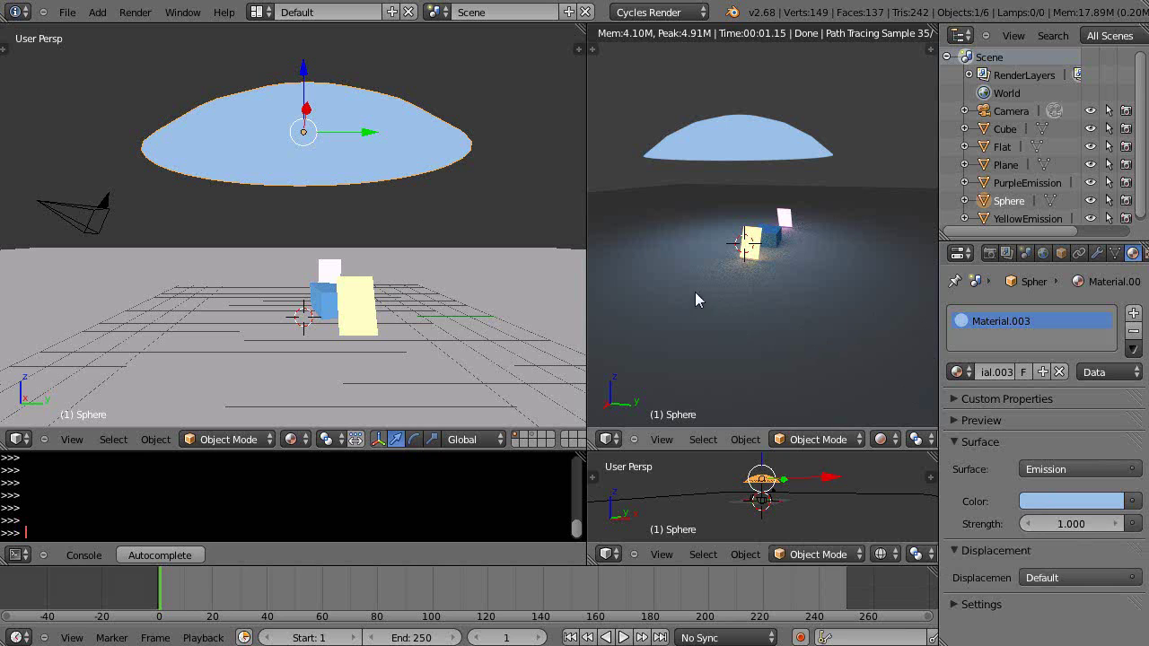
{"action": "type", "text": "s5"}
{"action": "key", "text": "Return"}
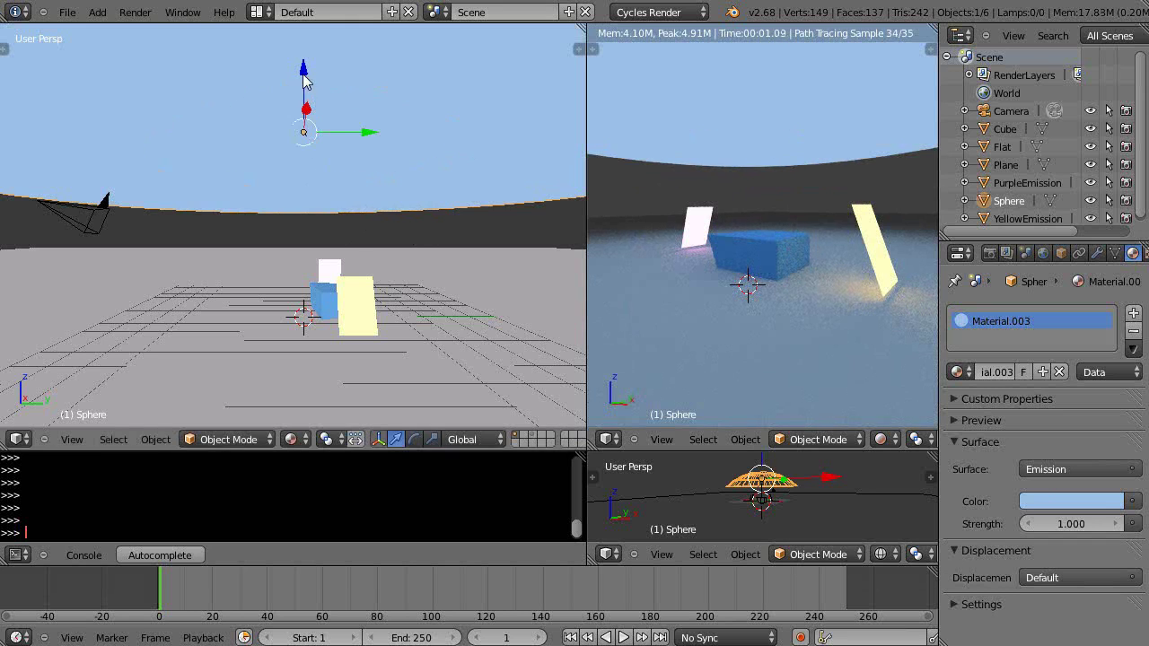
{"action": "key", "text": "g"}
{"action": "key", "text": "z"}
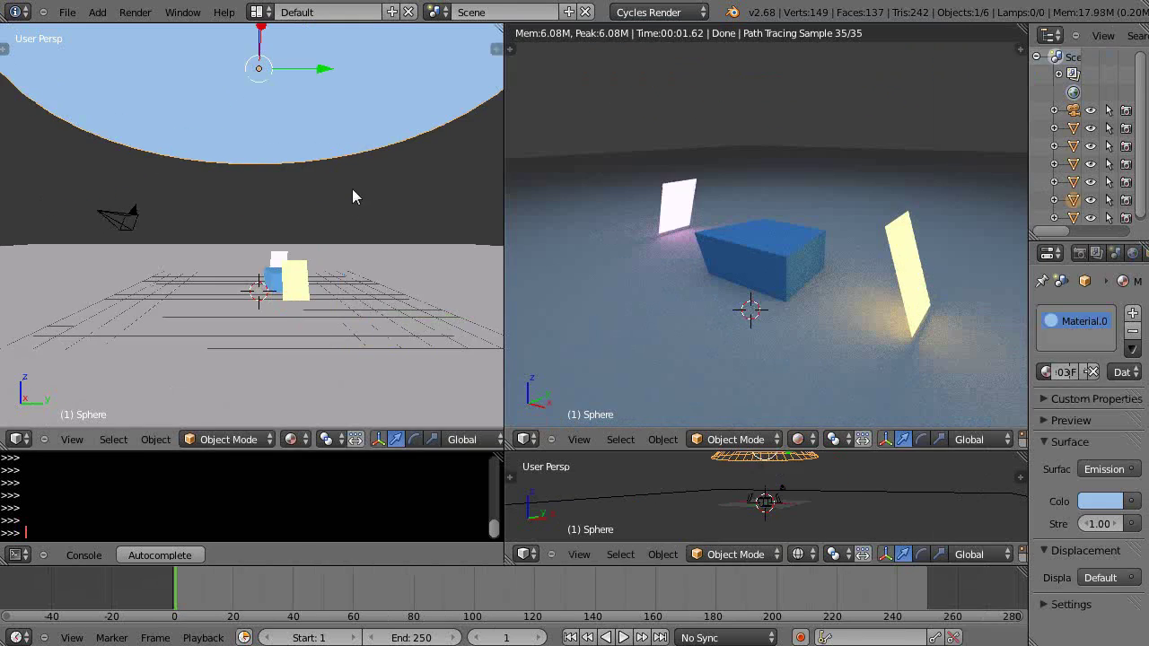
{"action": "scroll", "coordinate": [346, 183], "scroll_direction": "down", "scroll_amount": 4}
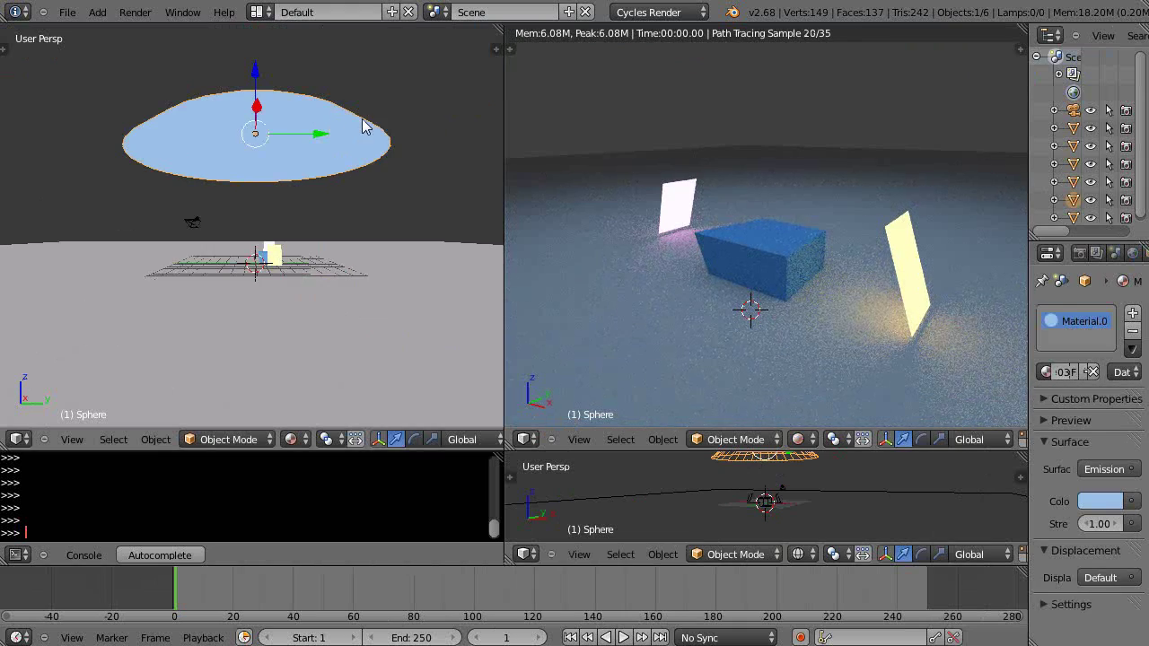
- Rotate the dome 180° about Y with R Y 180, then nudge it down along Z
{"action": "type", "text": "r"}
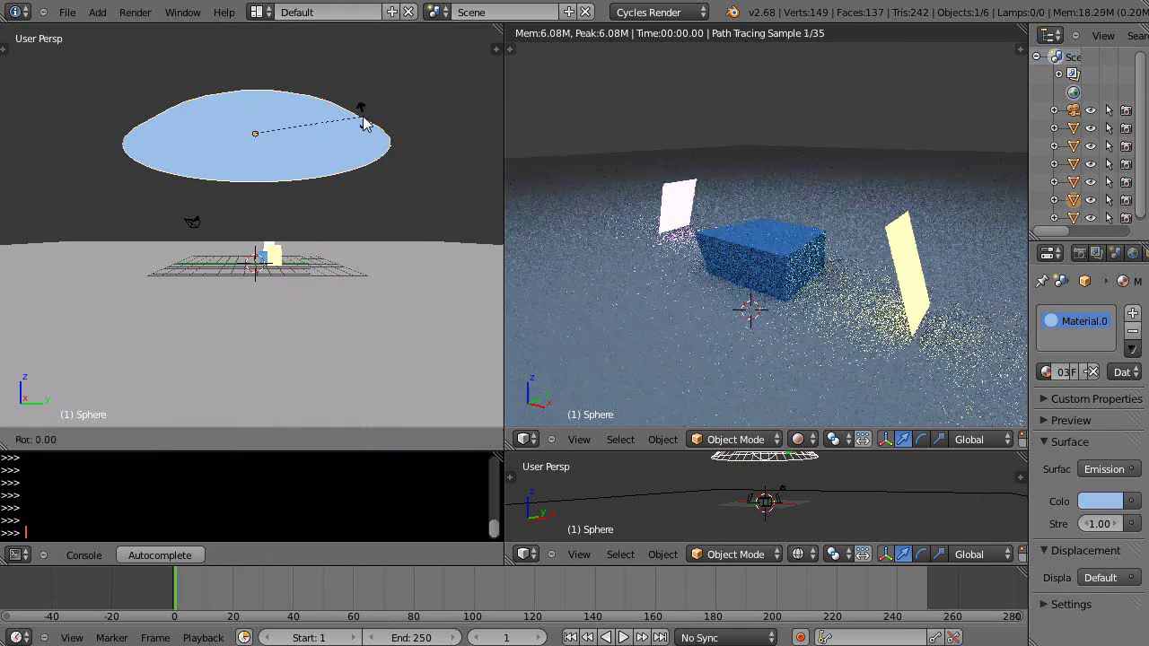
{"action": "type", "text": "y180"}
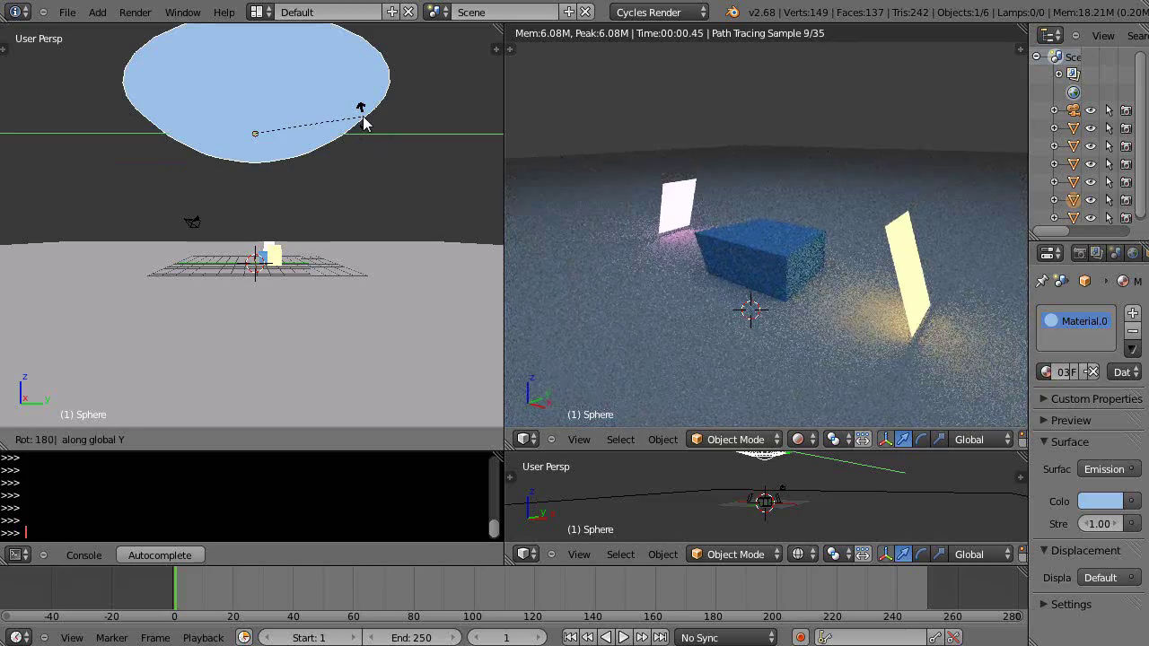
{"action": "key", "text": "Return"}
{"action": "scroll", "coordinate": [858, 317], "scroll_direction": "down", "scroll_amount": 2}
{"action": "scroll", "coordinate": [857, 317], "scroll_direction": "down", "scroll_amount": 5}
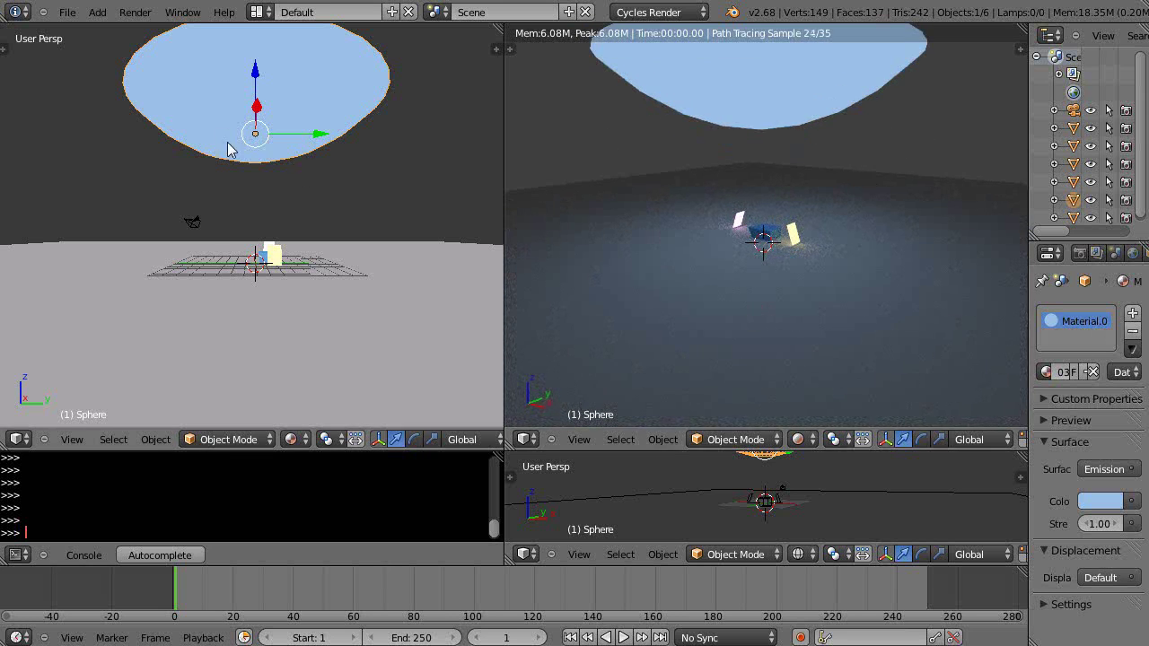
{"action": "left_click_drag", "start_coordinate": [255, 67], "coordinate": [261, 119]}
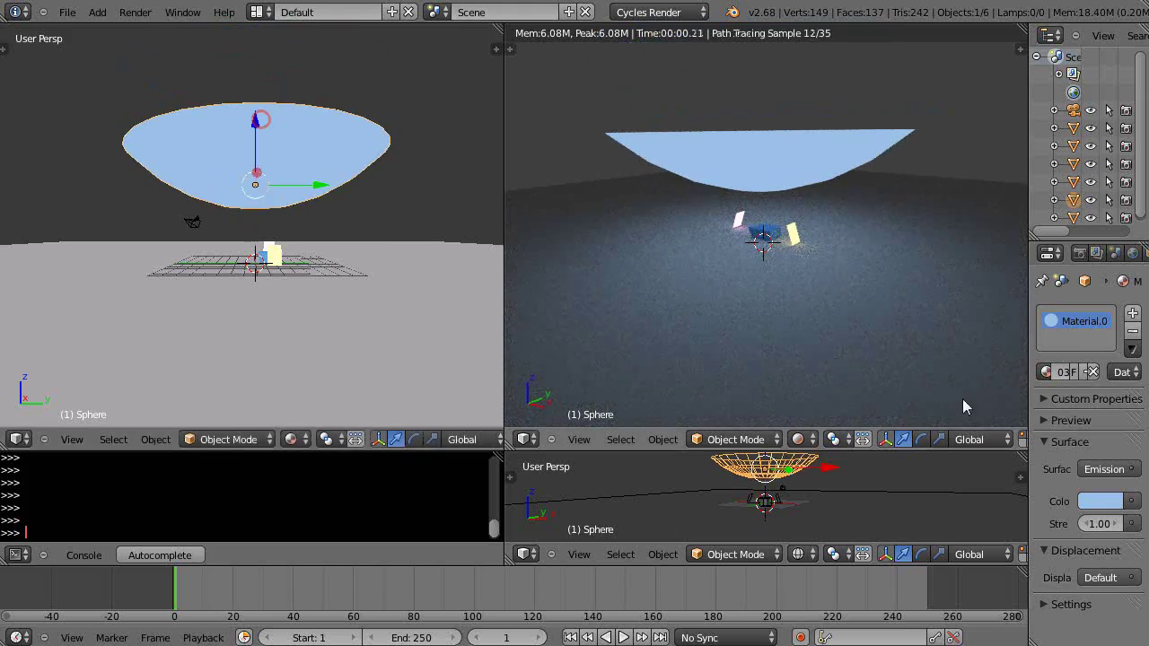
- Set the dome's emission strength to 2.5, step it up to 2.80, and enter R Y 180
{"action": "left_click", "coordinate": [1130, 523]}
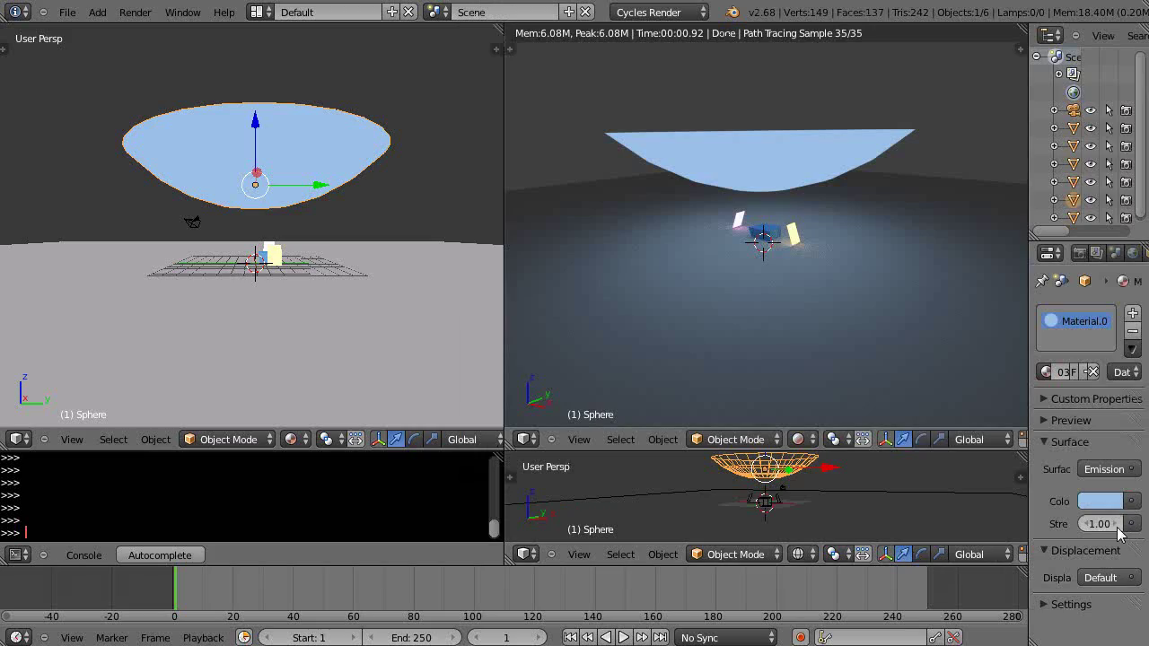
{"action": "left_click", "coordinate": [1101, 524]}
{"action": "type", "text": "2.5"}
{"action": "key", "text": "Return"}
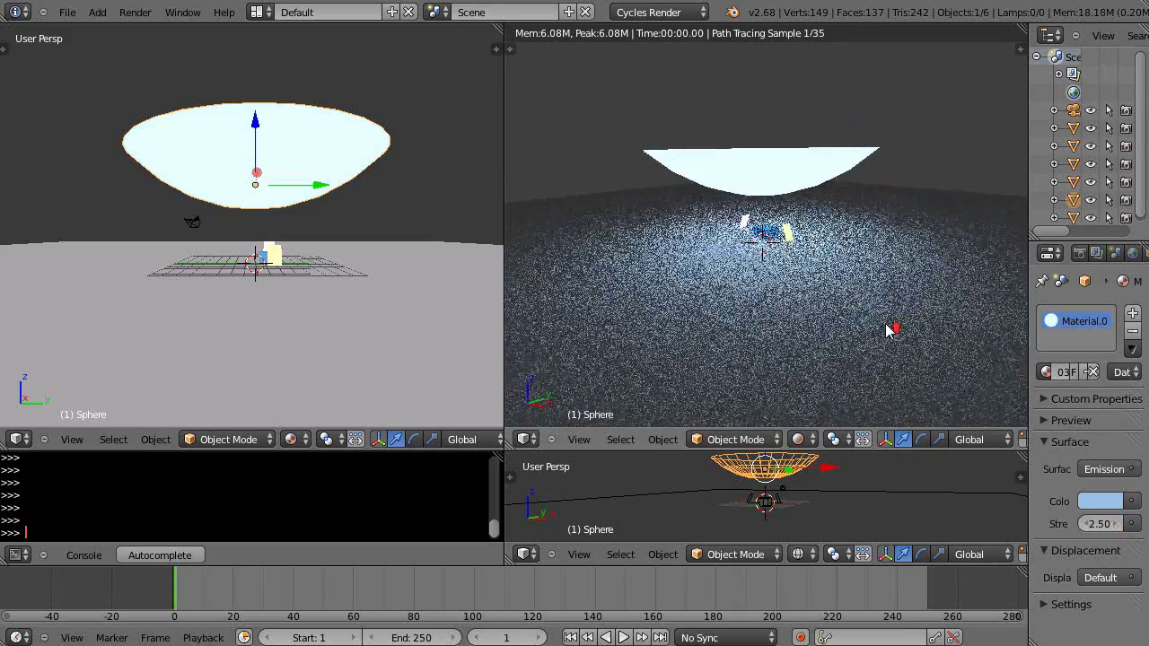
{"action": "scroll", "coordinate": [888, 327], "scroll_direction": "down", "scroll_amount": 3}
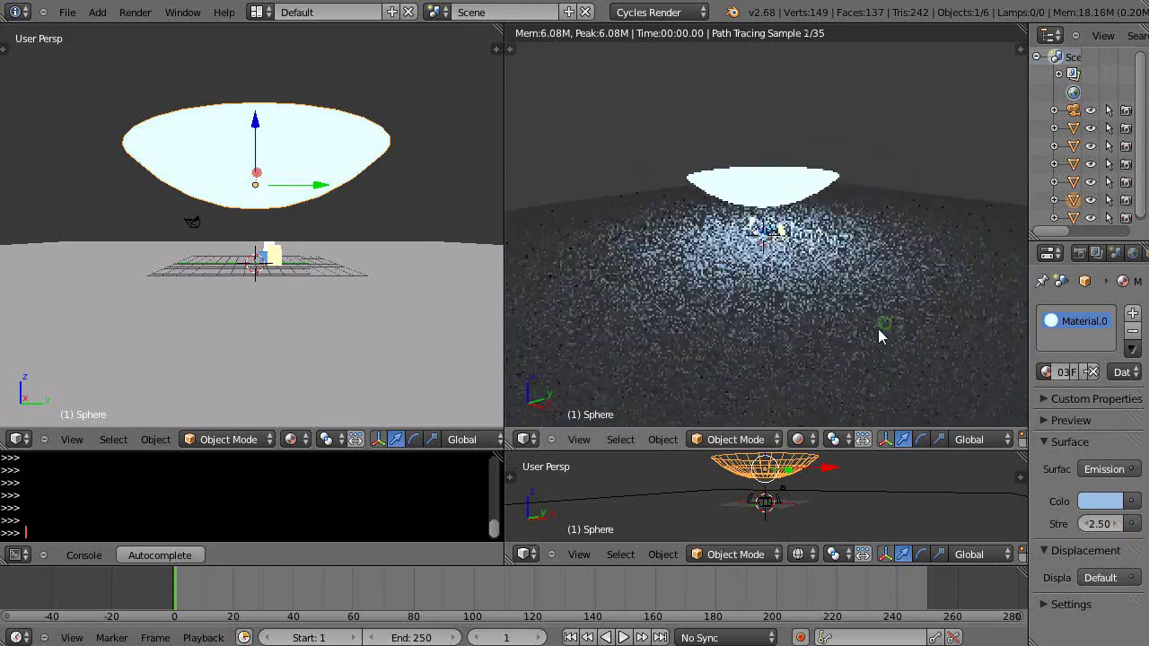
{"action": "left_click", "coordinate": [1116, 523]}
{"action": "left_click", "coordinate": [1116, 524]}
{"action": "left_click", "coordinate": [1116, 523]}
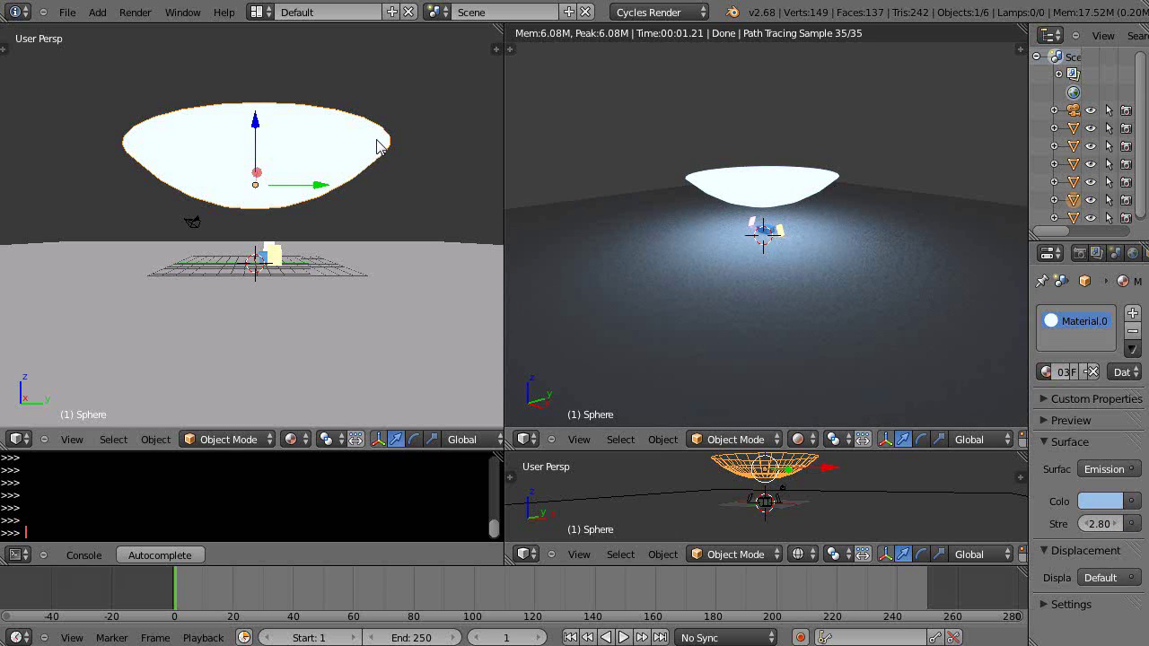
{"action": "type", "text": "ry180"}
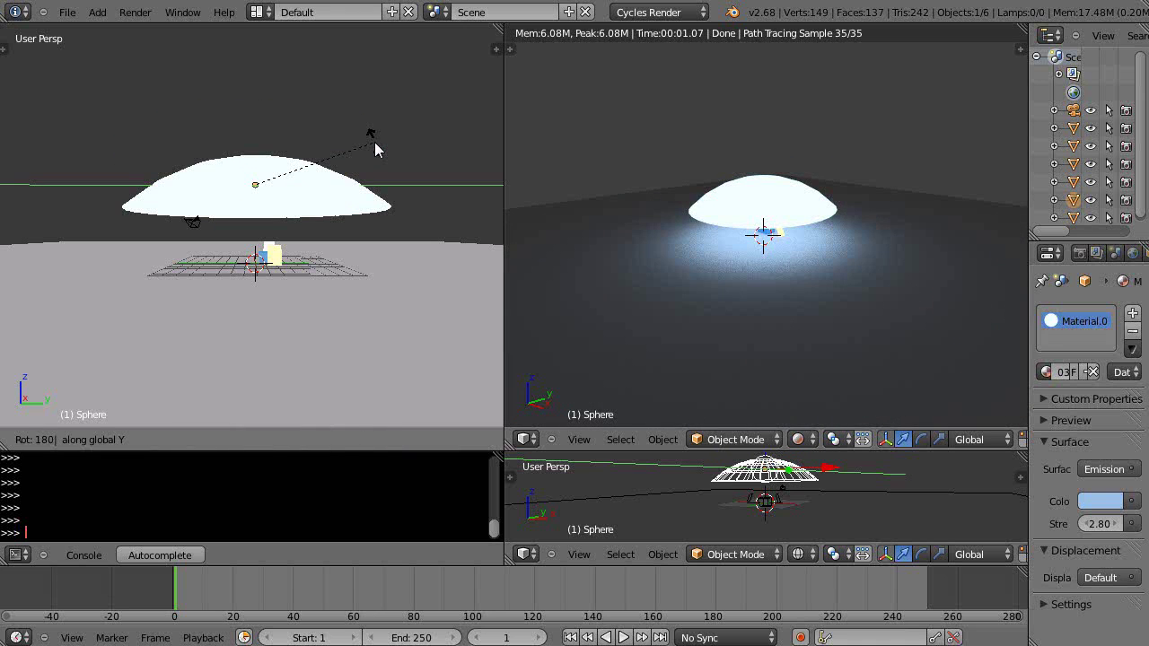
- Undo and redo the flip and strength changes until the dome is a downward-facing bowl at strength 2.80
{"action": "left_click", "coordinate": [375, 142]}
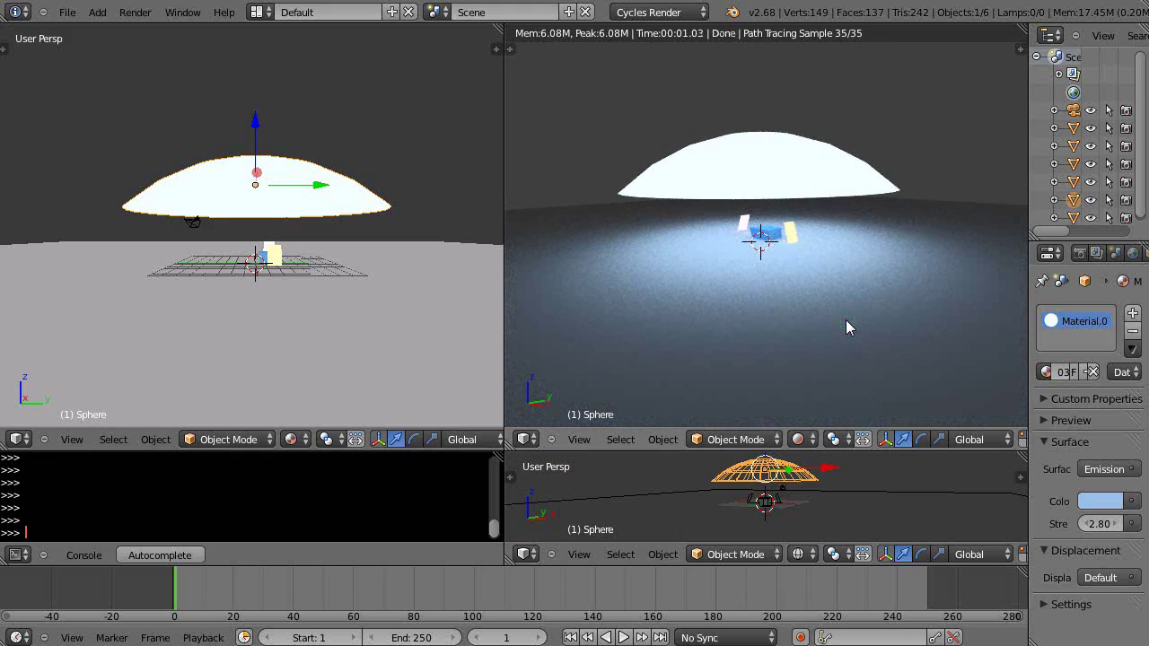
{"action": "key", "text": "ctrl+z"}
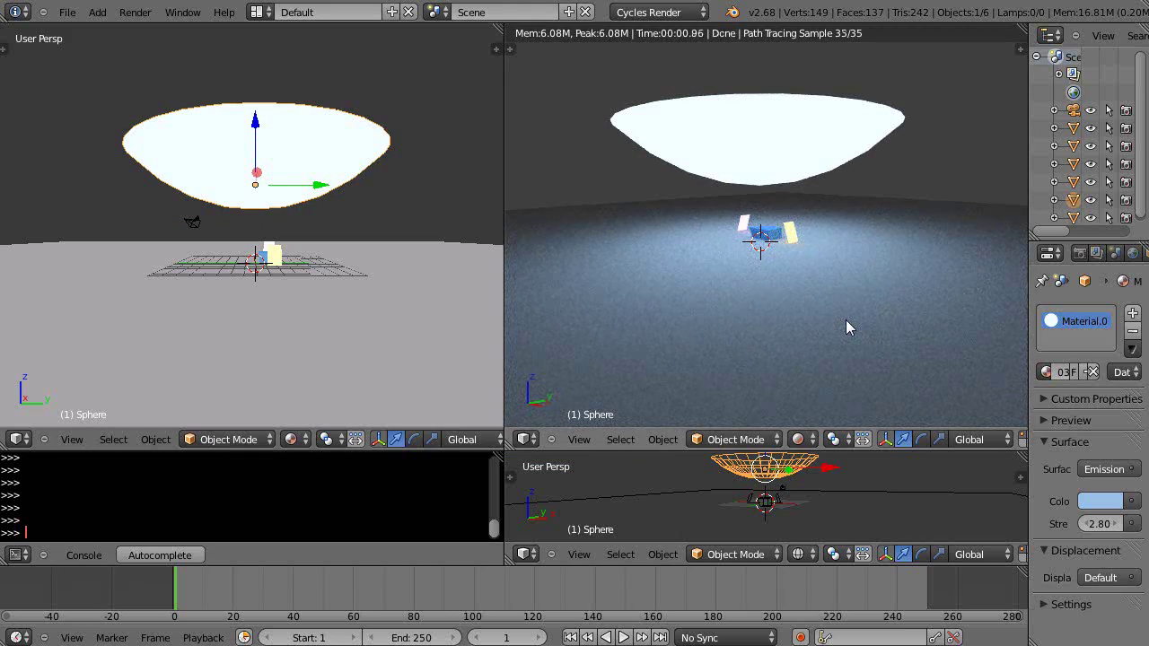
{"action": "key", "text": "ctrl+z"}
{"action": "key", "text": "ctrl+shift+z"}
{"action": "key", "text": "ctrl+shift+z"}
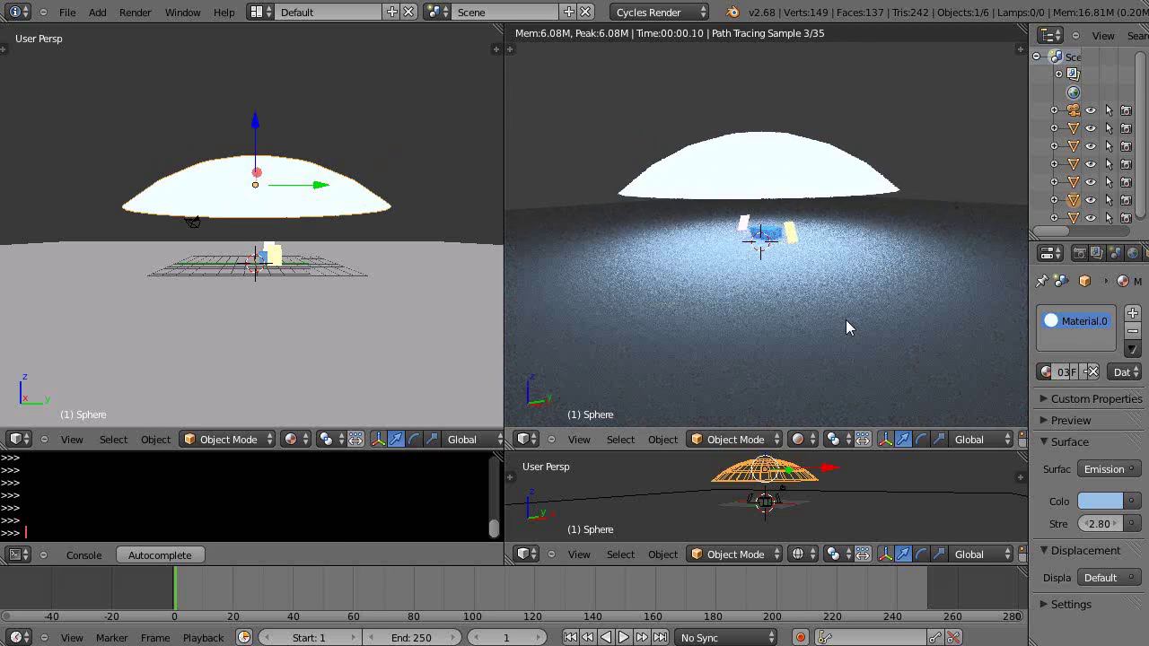
{"action": "key", "text": "ctrl+z"}
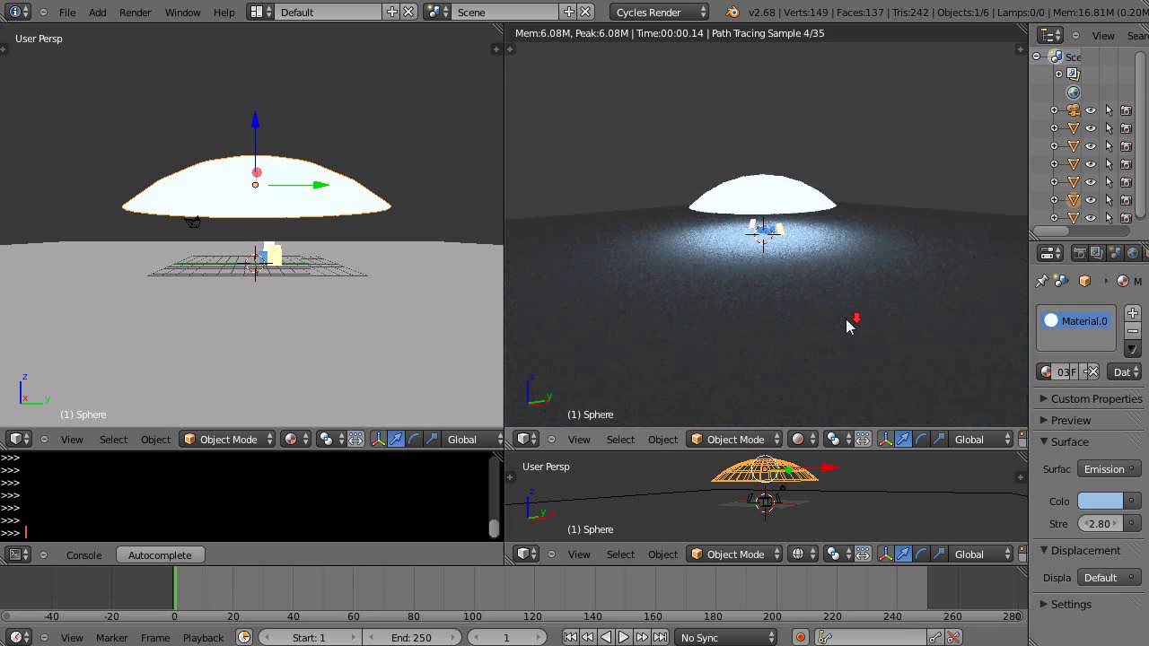
{"action": "key", "text": "ctrl+shift+z"}
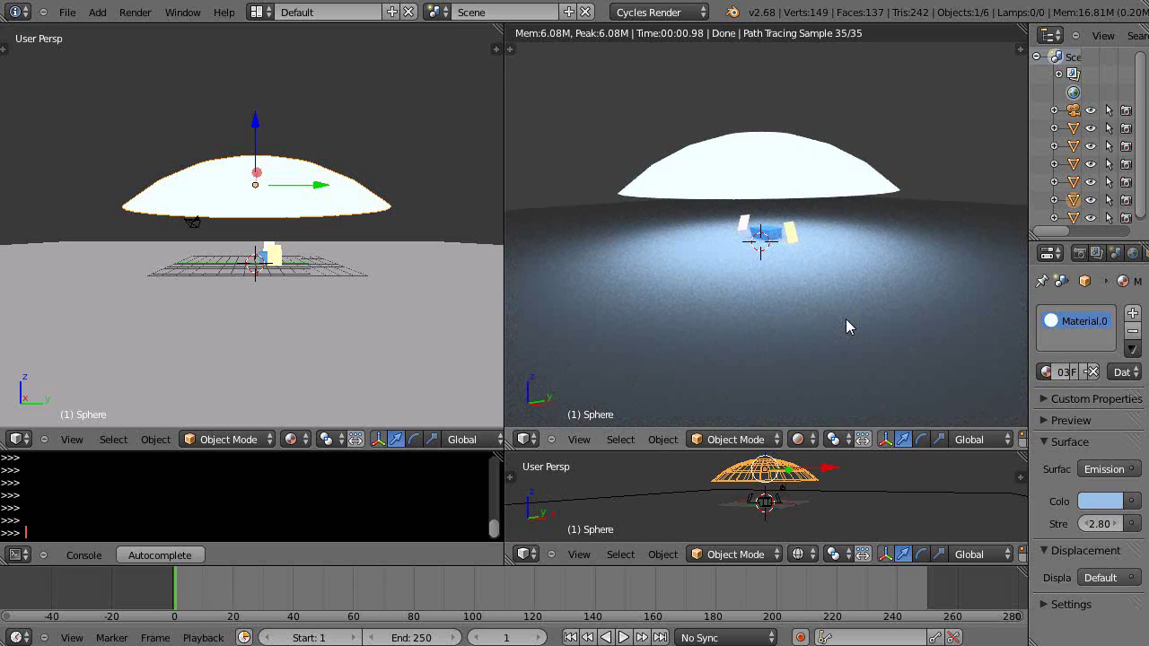
{"action": "key", "text": "ctrl+z"}
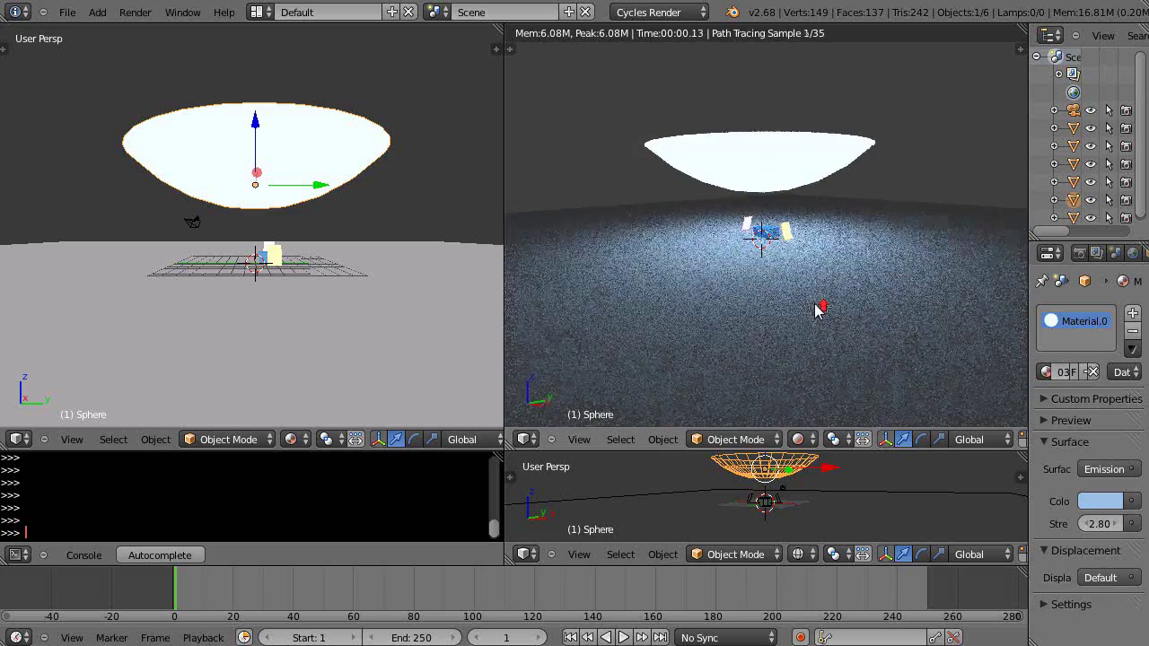
{"action": "scroll", "coordinate": [806, 274], "scroll_direction": "up", "scroll_amount": 1}
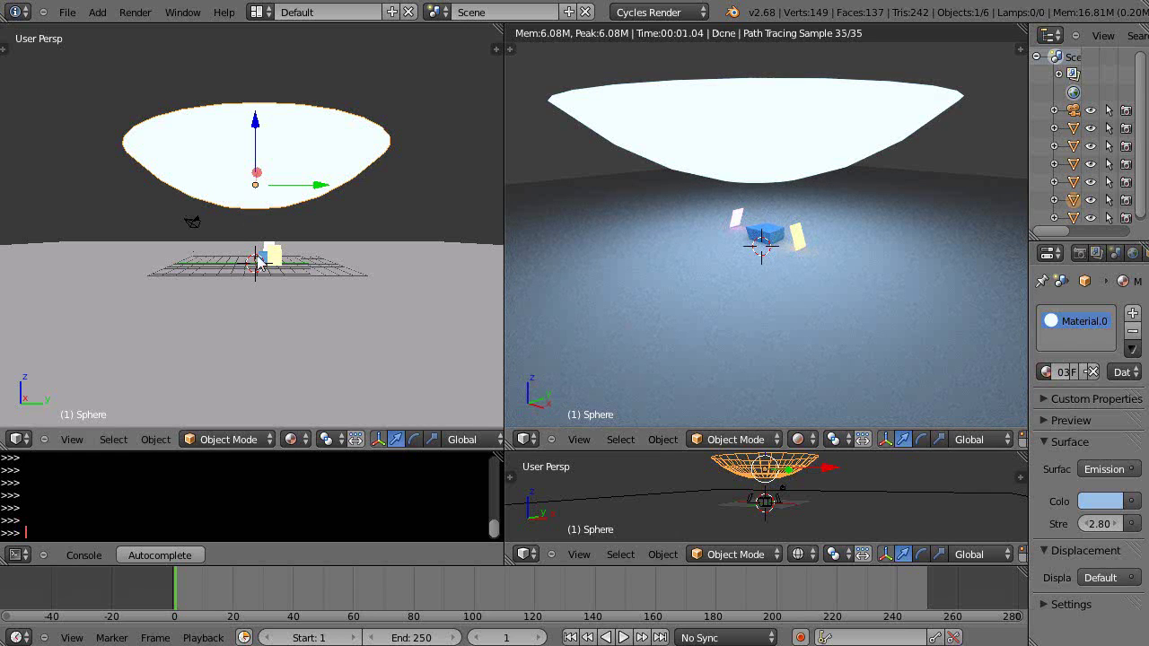
- Open the sidebar and check in Edit Mode that the bowl's normals point downward
{"action": "key", "text": "n"}
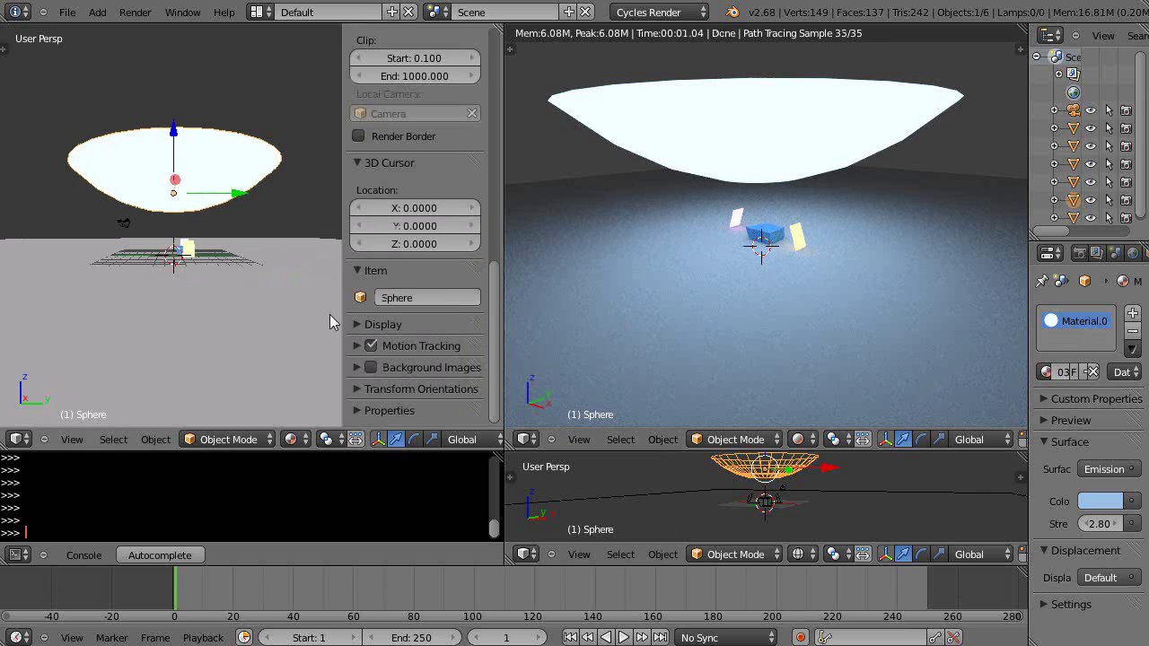
{"action": "key", "text": "Tab"}
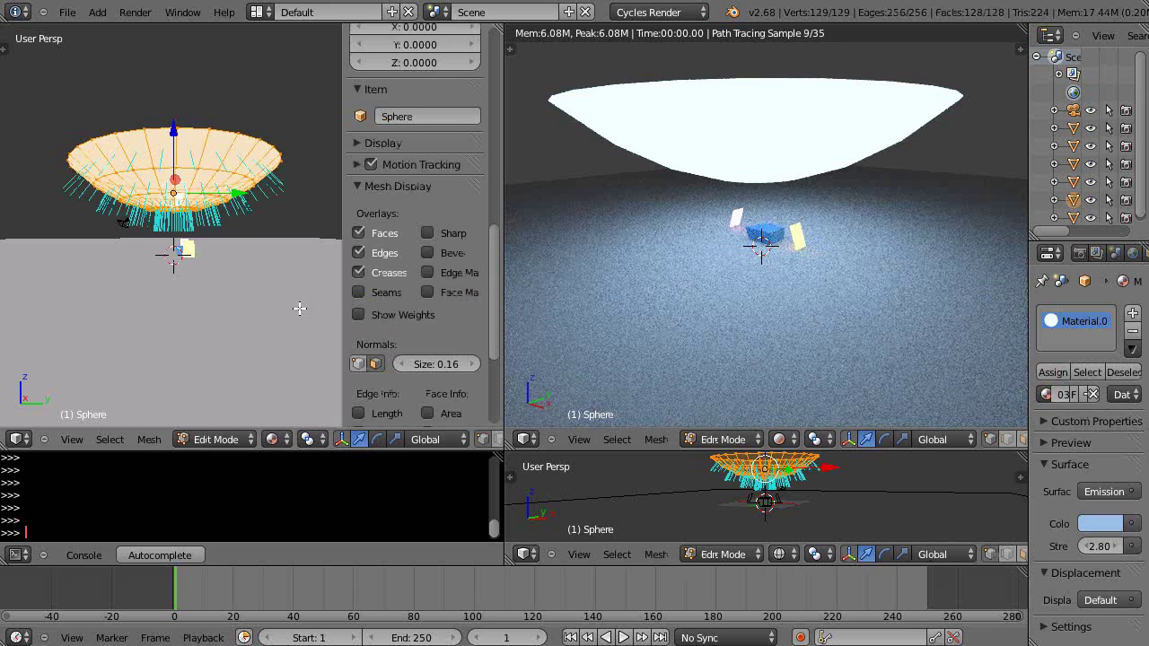
{"action": "scroll", "coordinate": [199, 254], "scroll_direction": "up", "scroll_amount": 2}
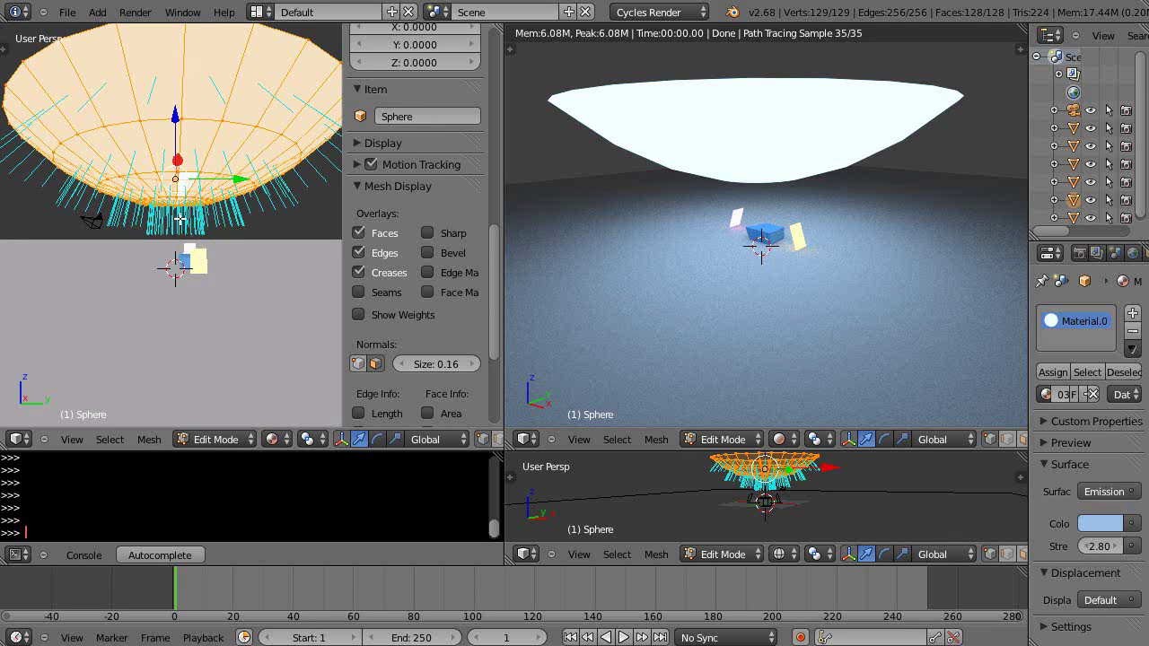
{"action": "scroll", "coordinate": [183, 218], "scroll_direction": "down", "scroll_amount": 3}
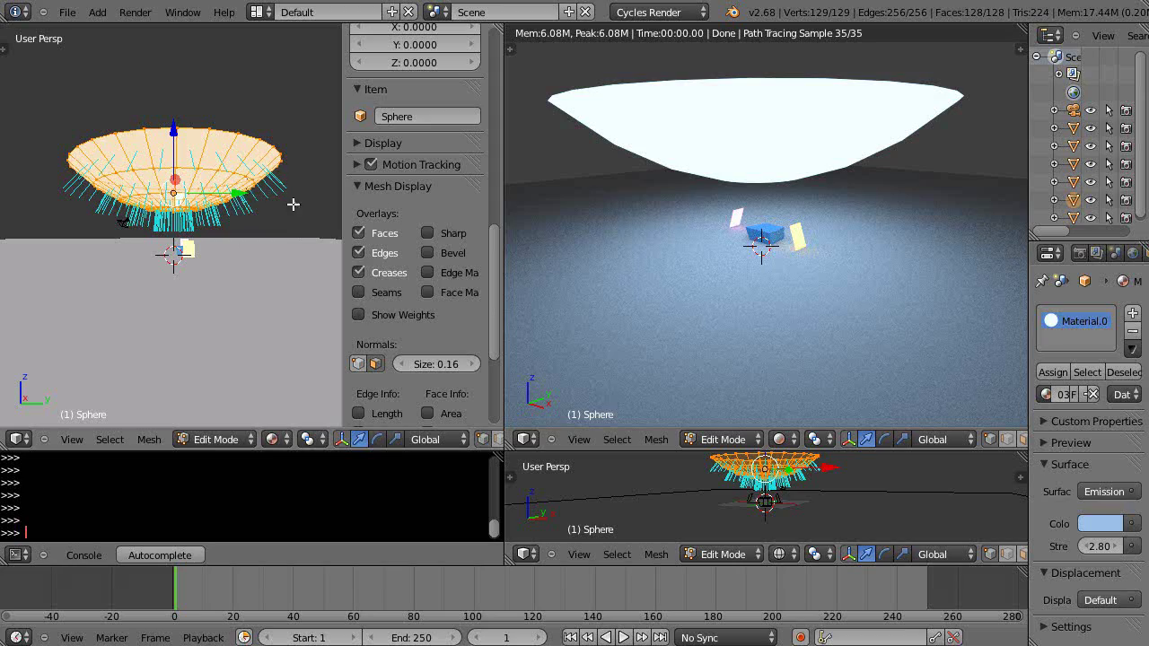
{"action": "scroll", "coordinate": [913, 350], "scroll_direction": "down", "scroll_amount": 4}
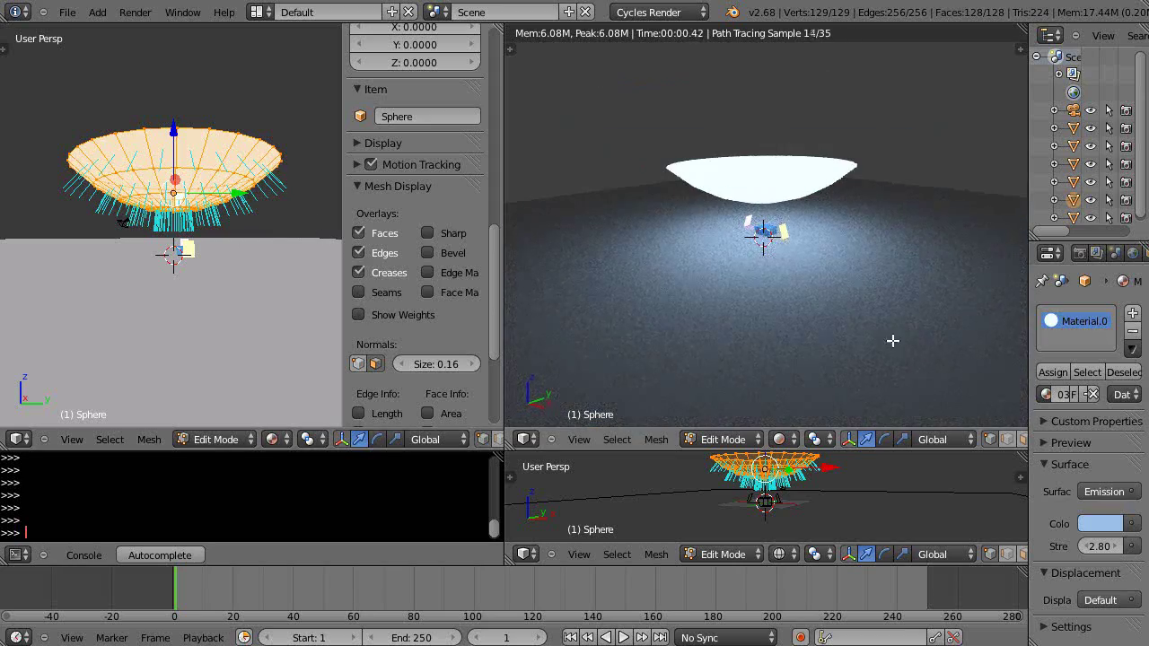
{"action": "scroll", "coordinate": [882, 337], "scroll_direction": "up", "scroll_amount": 5}
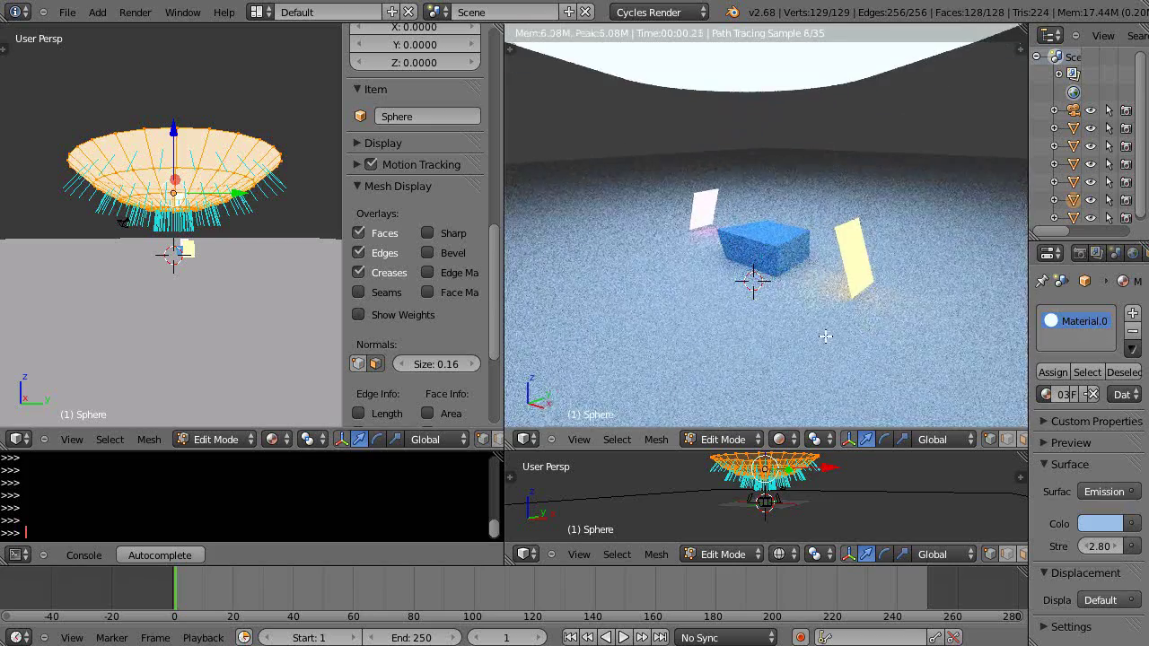
- Back in Object Mode, raise the dome sphere about 15.5 units along Z
{"action": "key", "text": "Tab"}
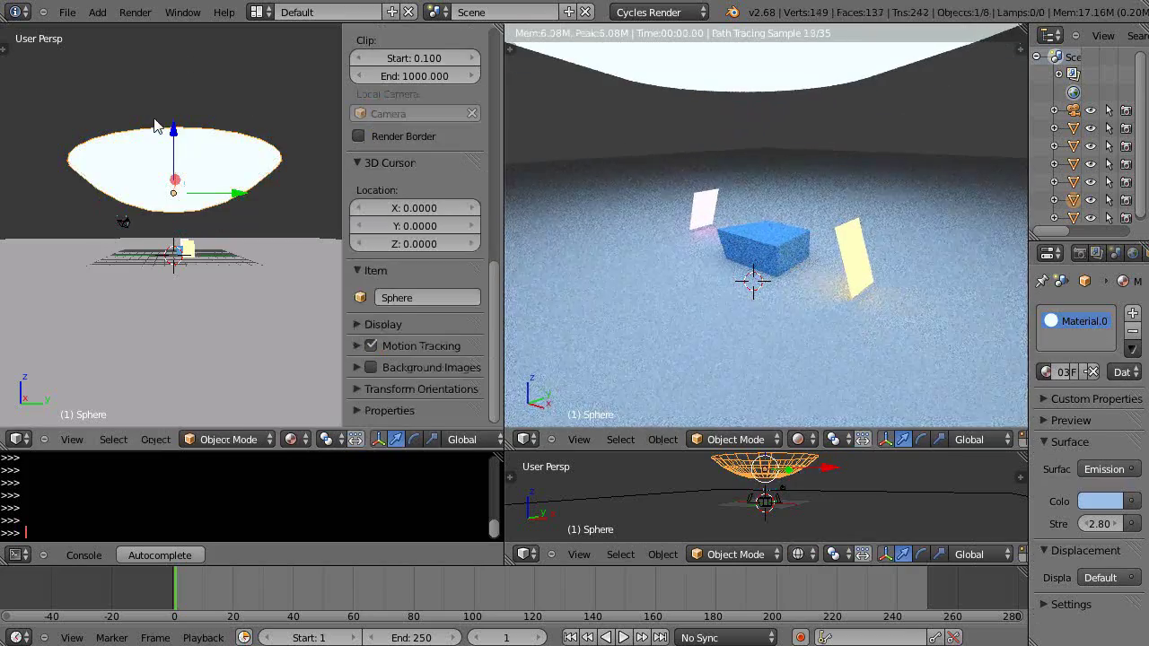
{"action": "left_click_drag", "start_coordinate": [175, 125], "coordinate": [202, 80]}
{"action": "left_click", "coordinate": [202, 80]}
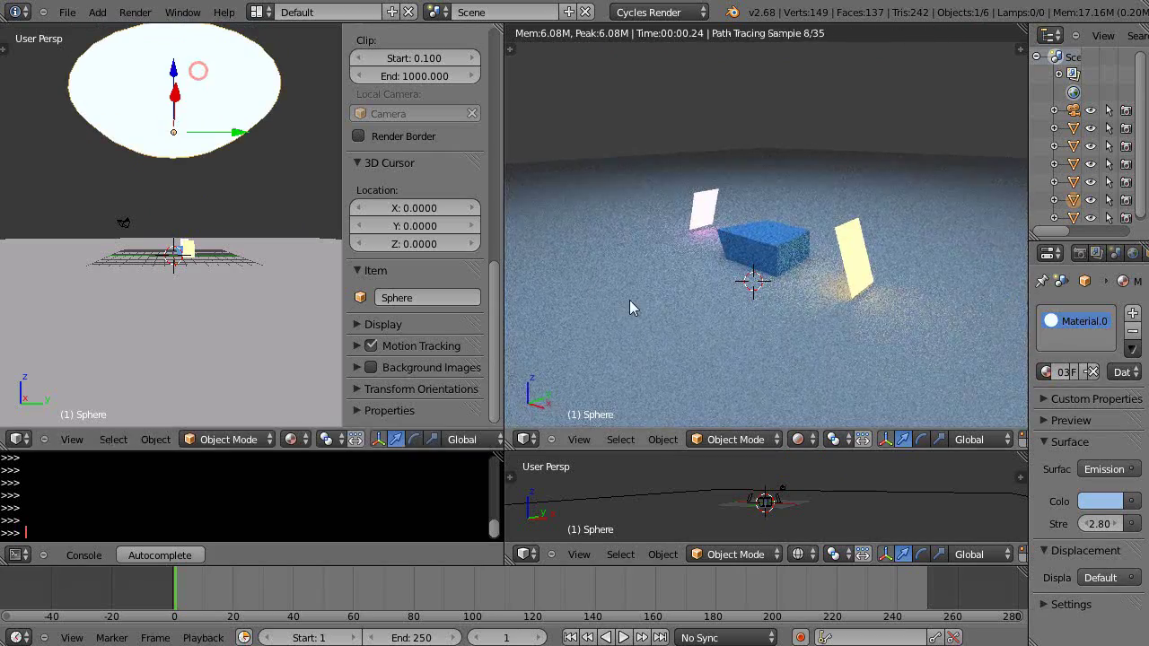
{"action": "scroll", "coordinate": [632, 300], "scroll_direction": "up", "scroll_amount": 3}
{"action": "middle_click_drag", "start_coordinate": [652, 331], "coordinate": [719, 339]}
- Set the dome's emission colour to deep blue (R 0.074, G 0.149, B 0.581)
{"action": "left_click", "coordinate": [1113, 511]}
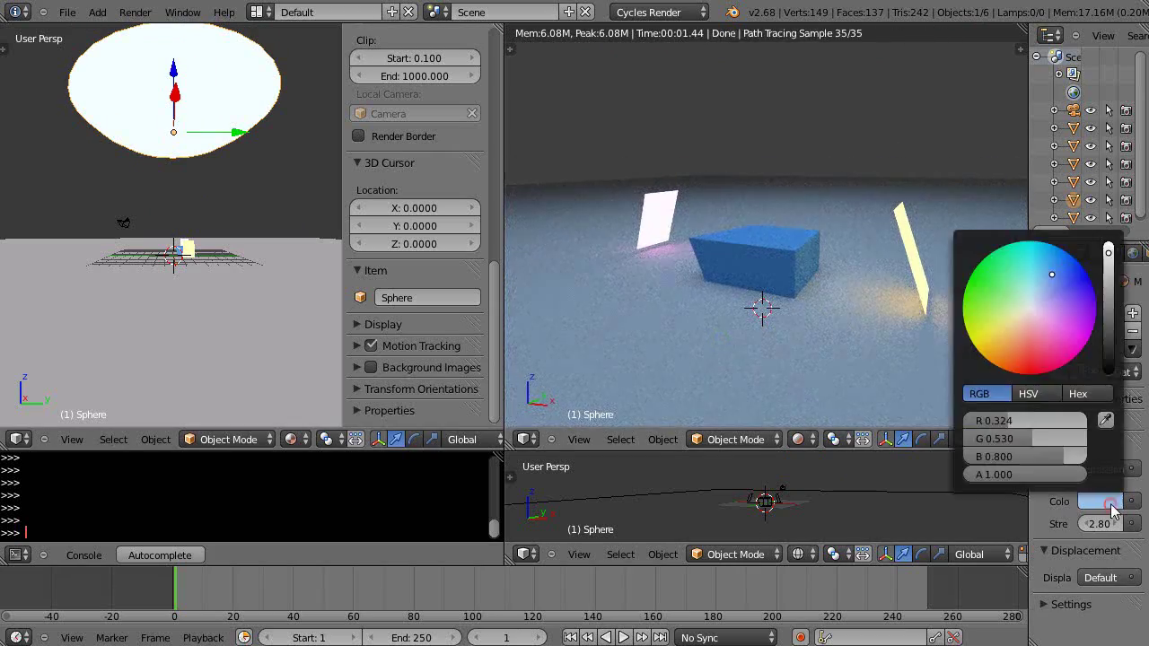
{"action": "mouse_move", "coordinate": [1077, 289]}
{"action": "left_mouse_down"}
{"action": "mouse_move", "coordinate": [1059, 271]}
{"action": "mouse_move", "coordinate": [1109, 266]}
{"action": "mouse_move", "coordinate": [1110, 275]}
{"action": "mouse_move", "coordinate": [1076, 280]}
{"action": "left_mouse_up"}
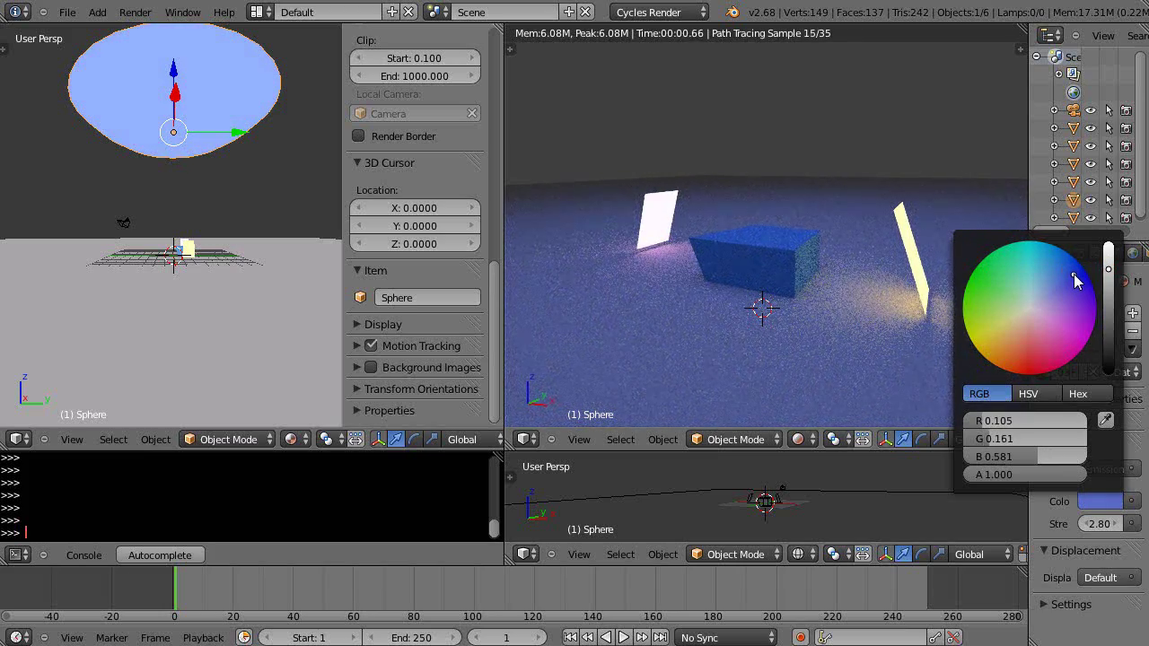
{"action": "left_click", "coordinate": [1076, 280]}
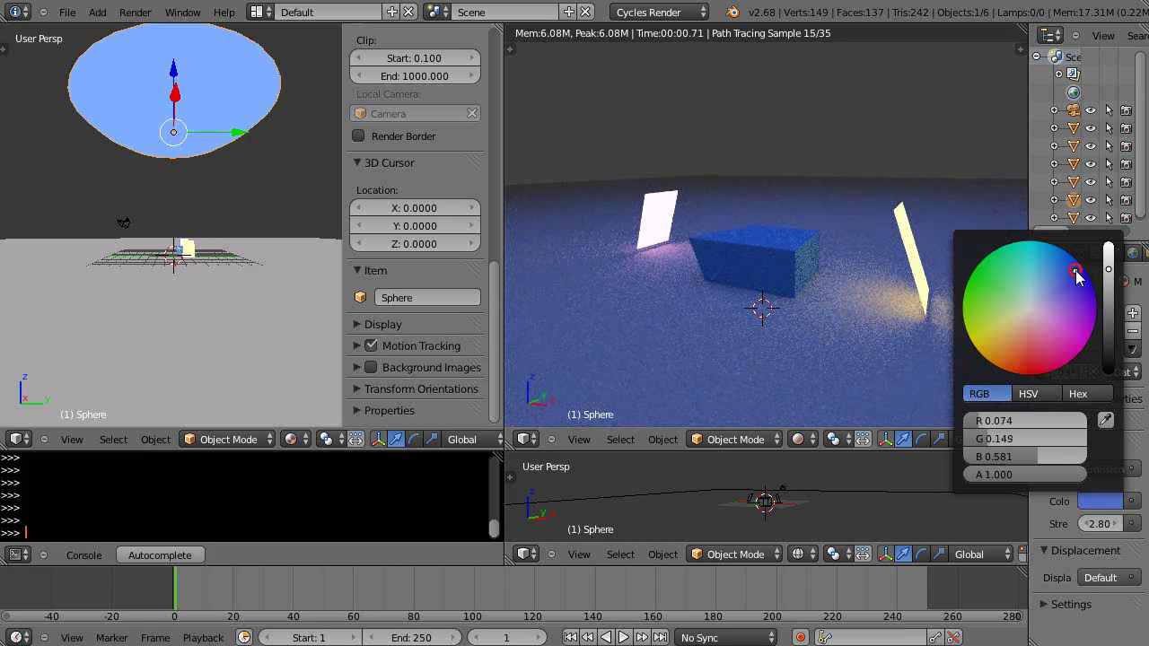
{"action": "scroll", "coordinate": [850, 330], "scroll_direction": "down", "scroll_amount": 2}
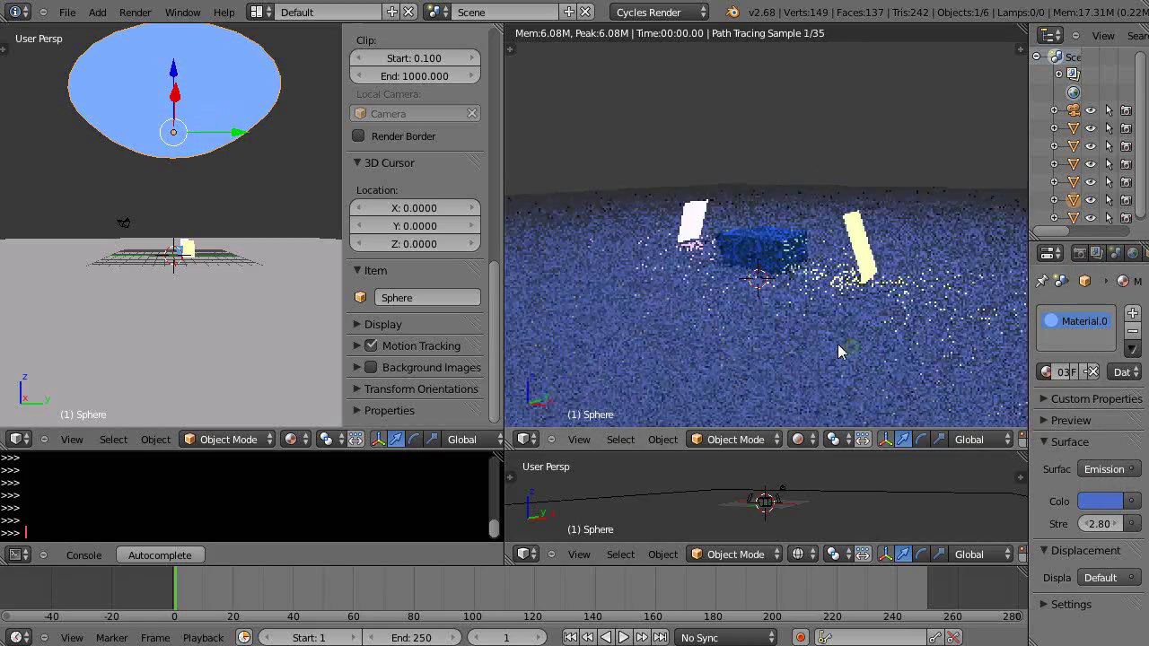
- Select the YellowEmission plane and lower it about 0.6 units along Z onto the floor
{"action": "scroll", "coordinate": [853, 351], "scroll_direction": "up", "scroll_amount": 1}
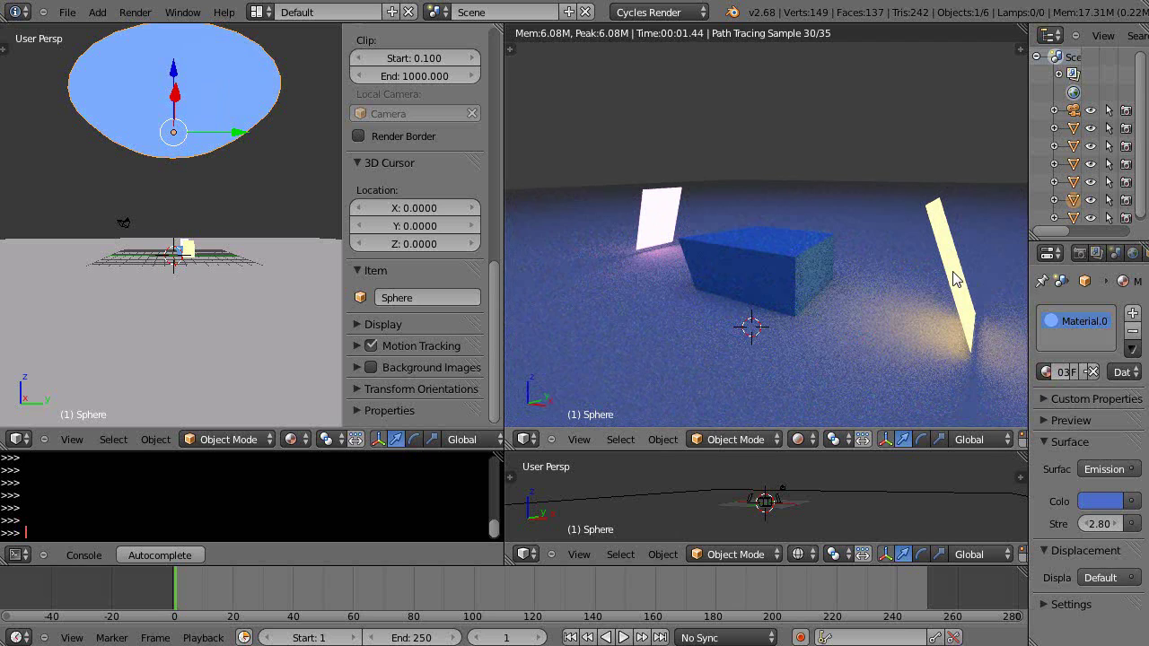
{"action": "scroll", "coordinate": [951, 288], "scroll_direction": "down", "scroll_amount": 1}
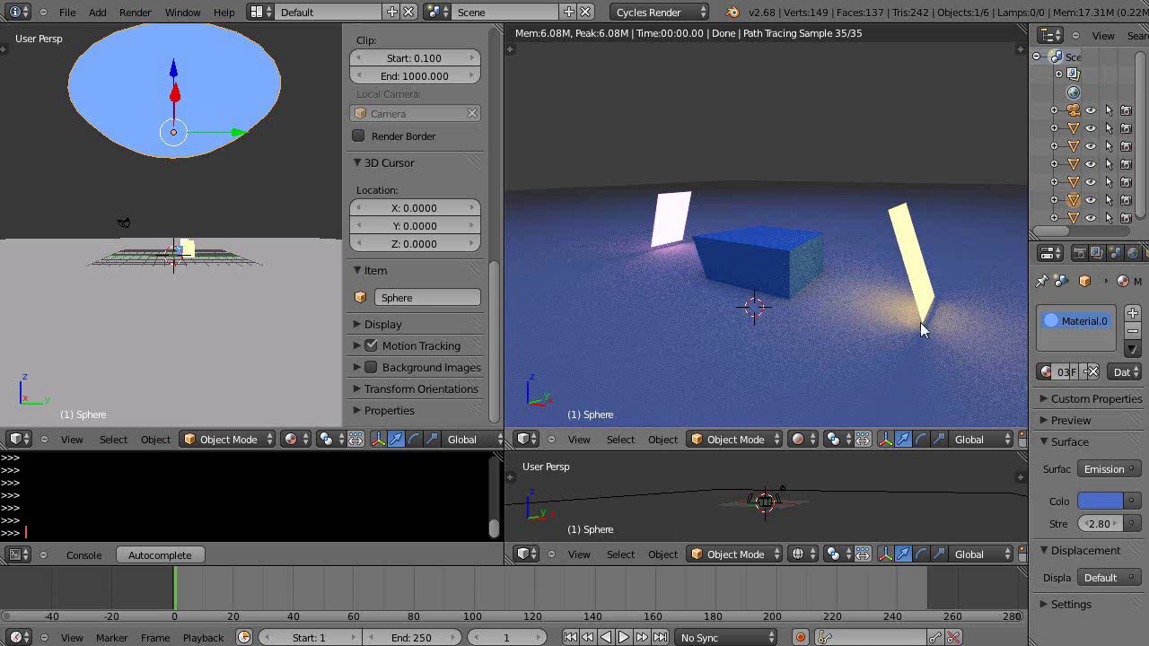
{"action": "scroll", "coordinate": [227, 319], "scroll_direction": "up", "scroll_amount": 5}
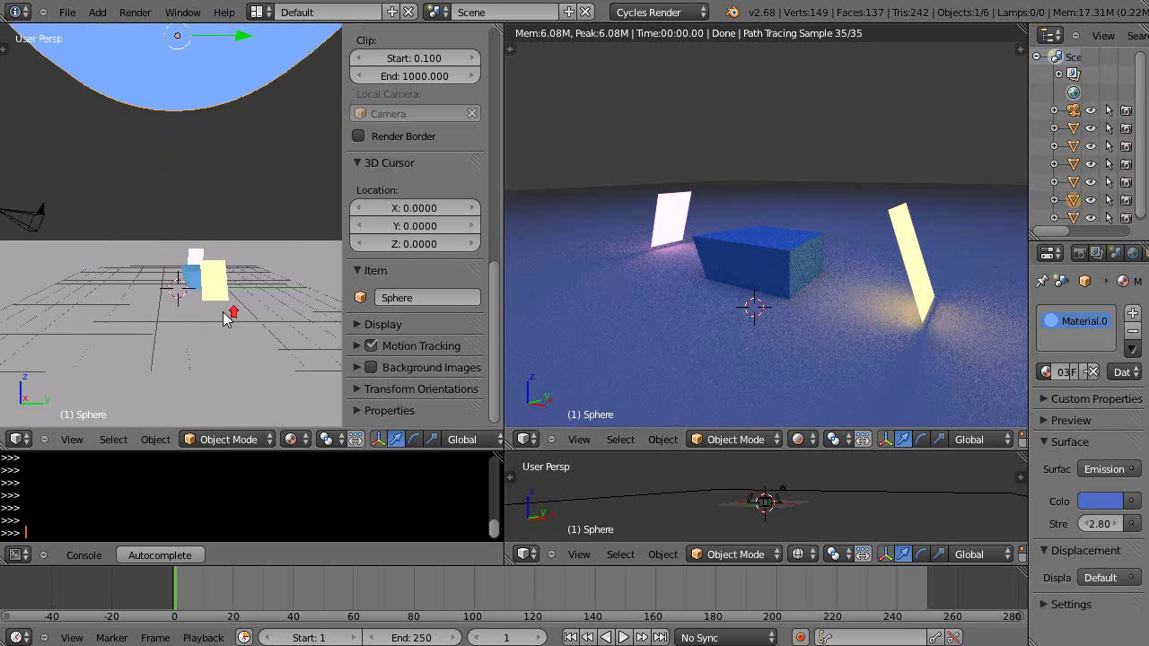
{"action": "middle_click_drag", "start_coordinate": [133, 335], "coordinate": [231, 354]}
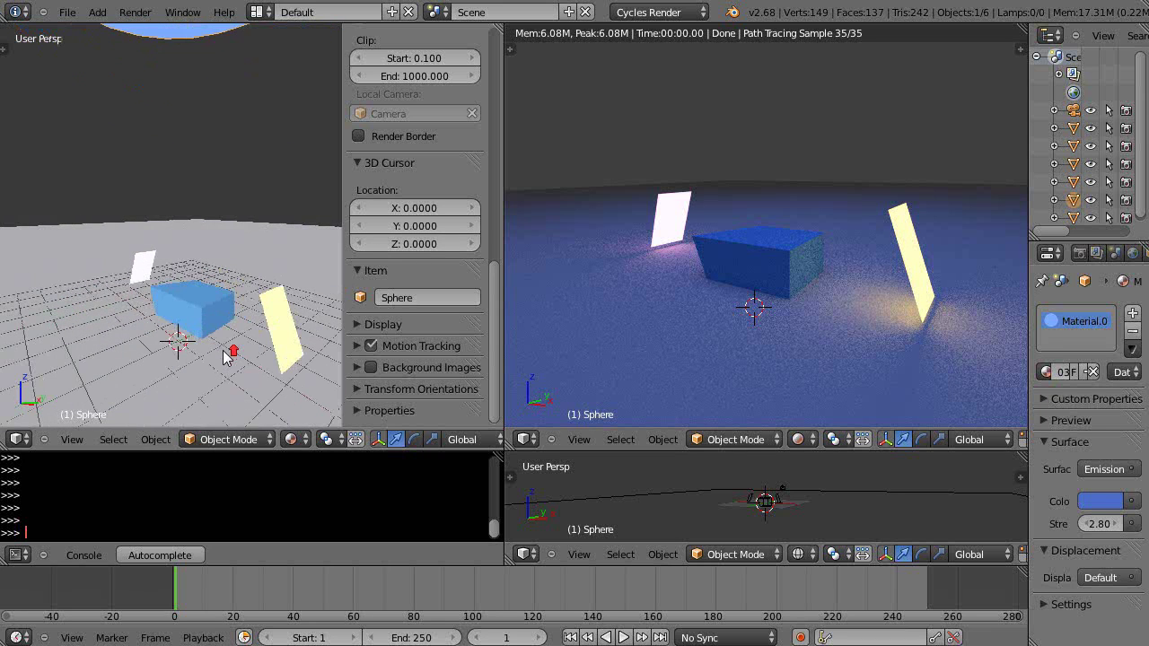
{"action": "right_click", "coordinate": [283, 338]}
{"action": "left_click_drag", "start_coordinate": [284, 270], "coordinate": [310, 274]}
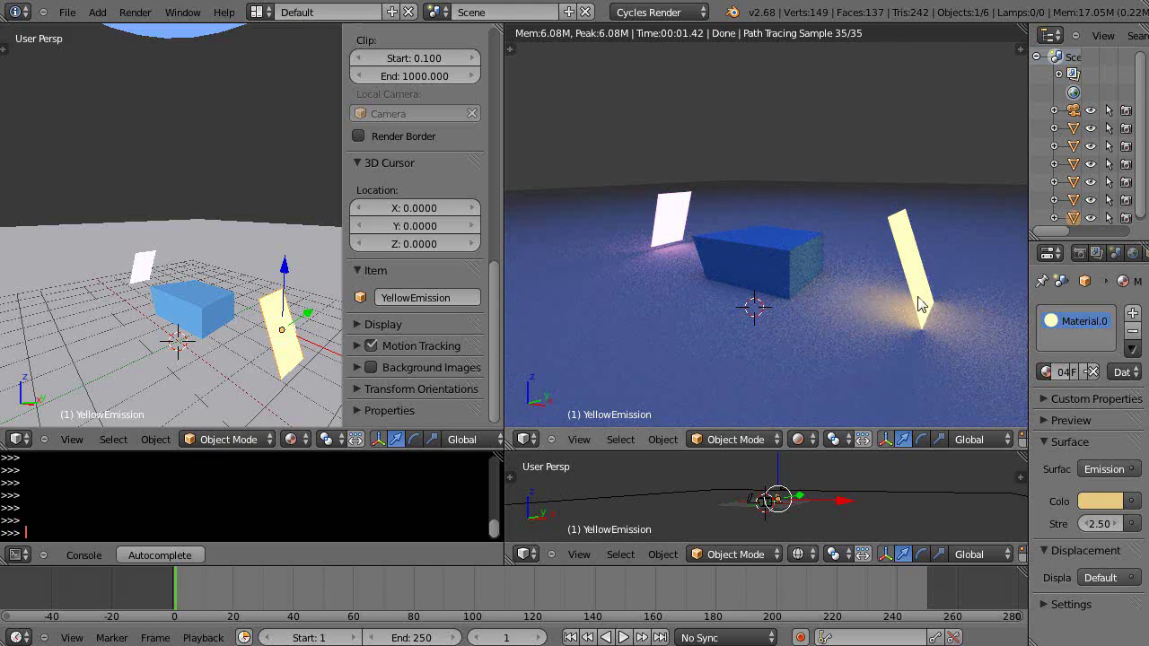
- Turn off Camera ray visibility for the YellowEmission plane in its Object properties
{"action": "left_click_drag", "start_coordinate": [1028, 325], "coordinate": [933, 330]}
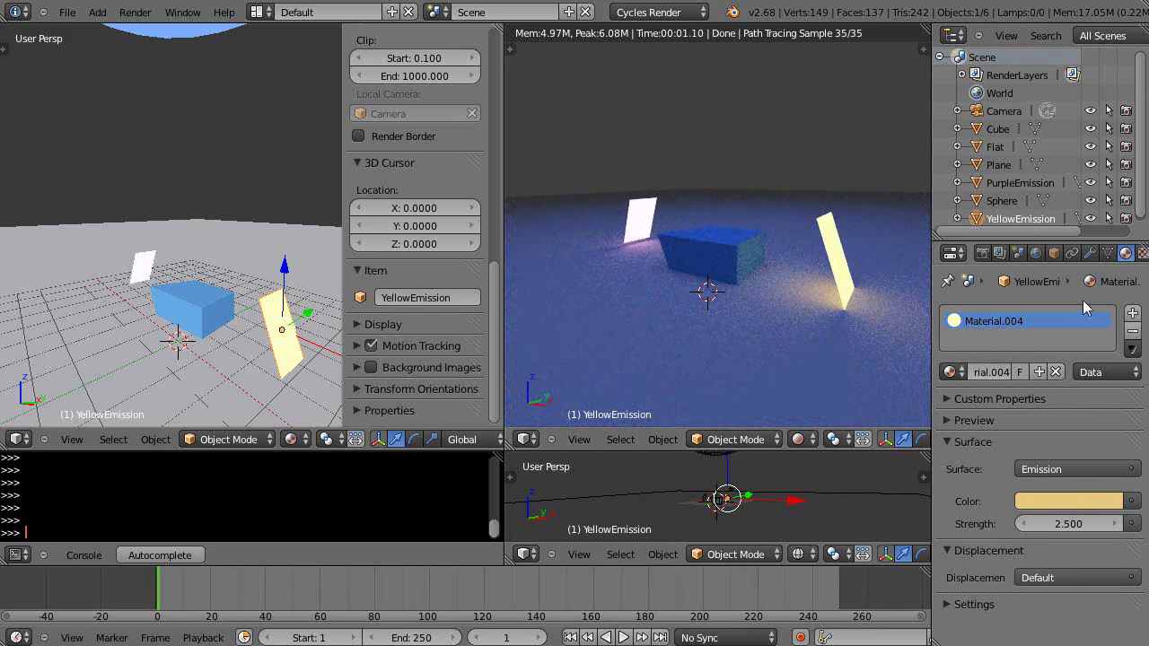
{"action": "left_click", "coordinate": [1053, 252]}
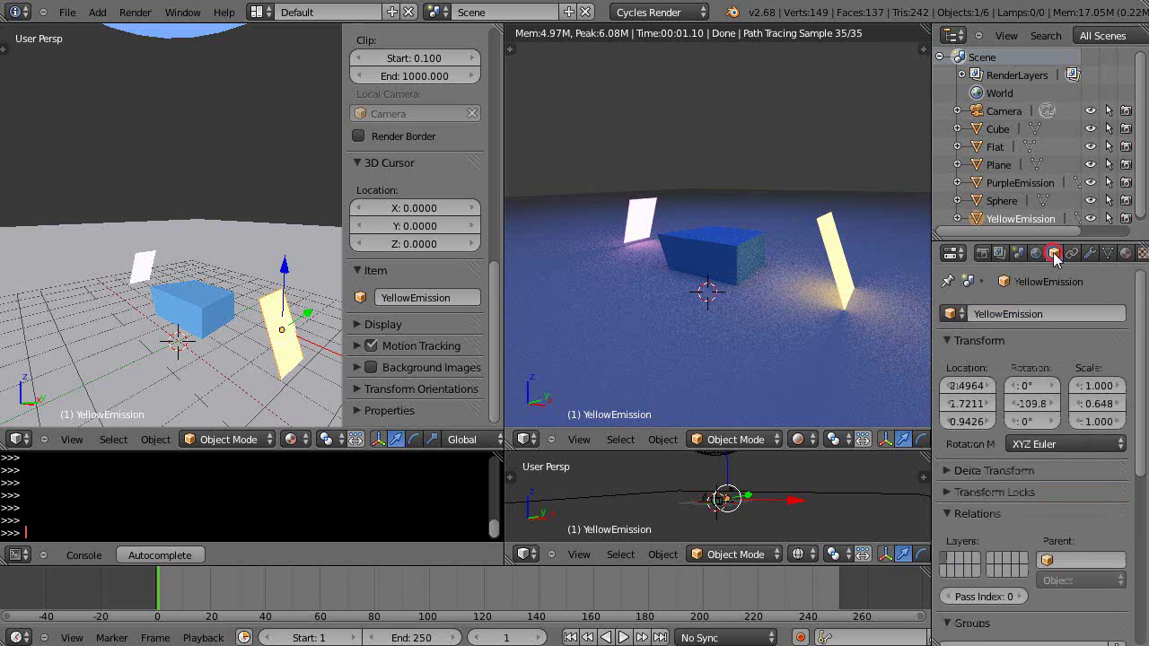
{"action": "scroll", "coordinate": [981, 556], "scroll_direction": "down", "scroll_amount": 10}
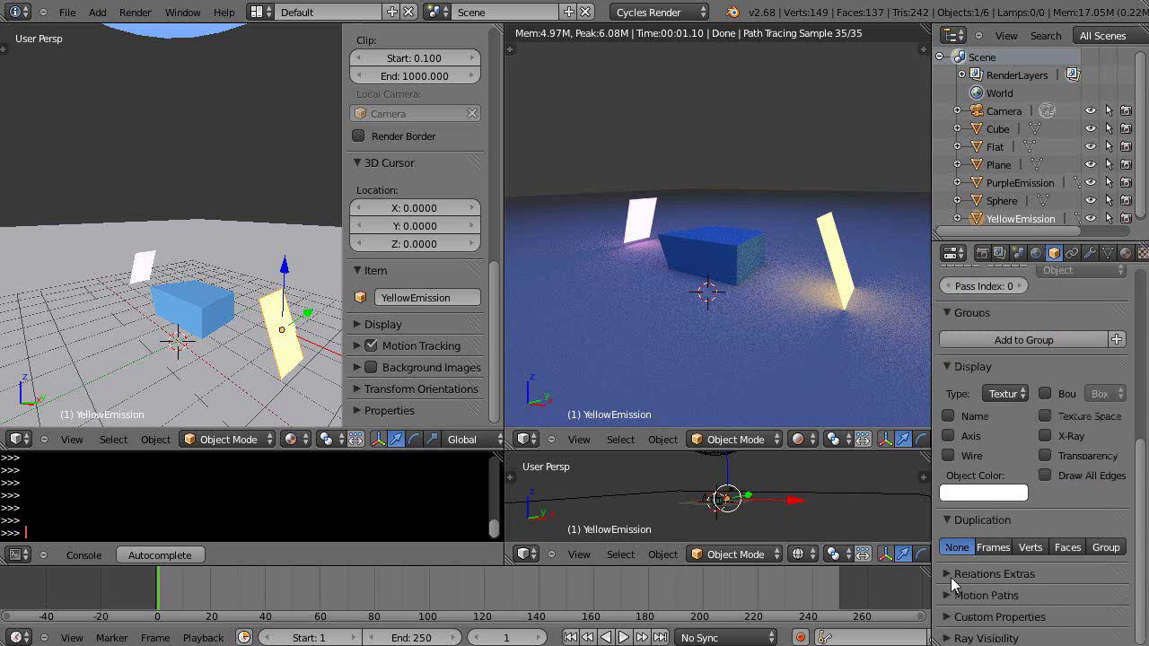
{"action": "left_click", "coordinate": [949, 637]}
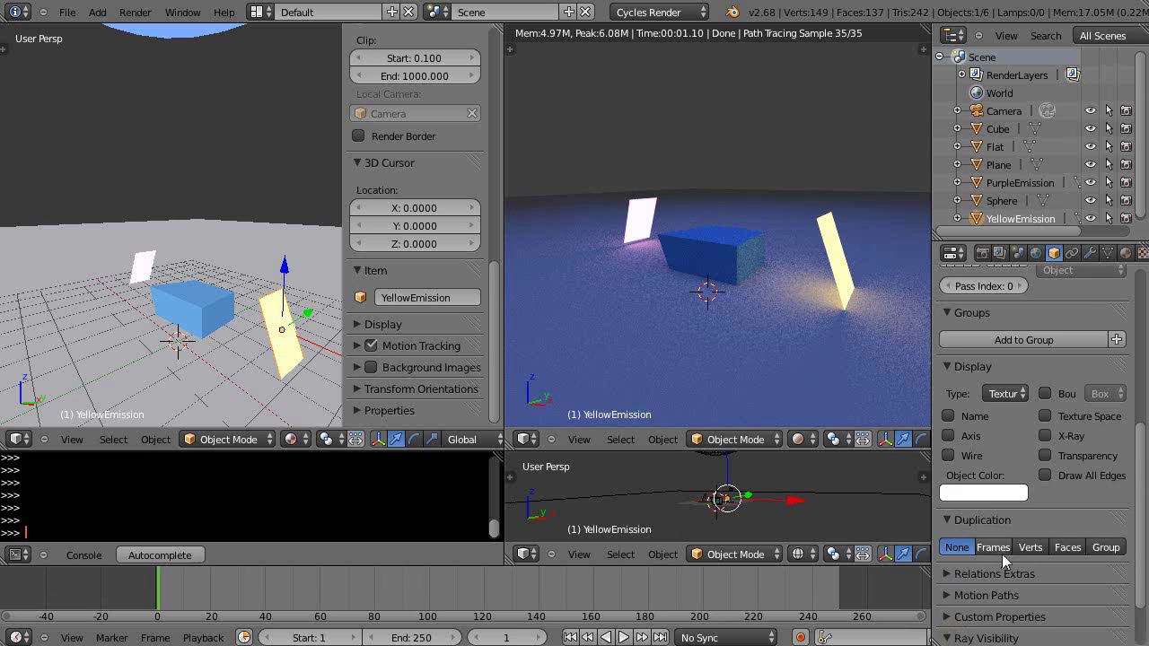
{"action": "scroll", "coordinate": [1000, 558], "scroll_direction": "down", "scroll_amount": 2}
{"action": "left_click", "coordinate": [948, 594]}
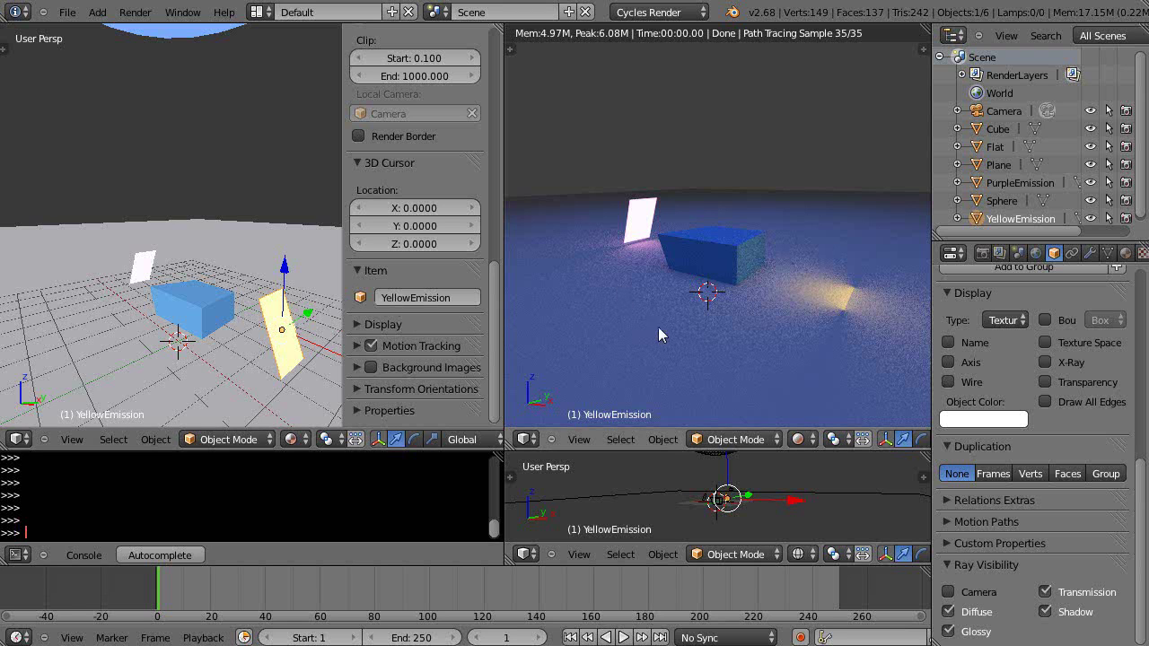
{"action": "scroll", "coordinate": [699, 347], "scroll_direction": "up", "scroll_amount": 1}
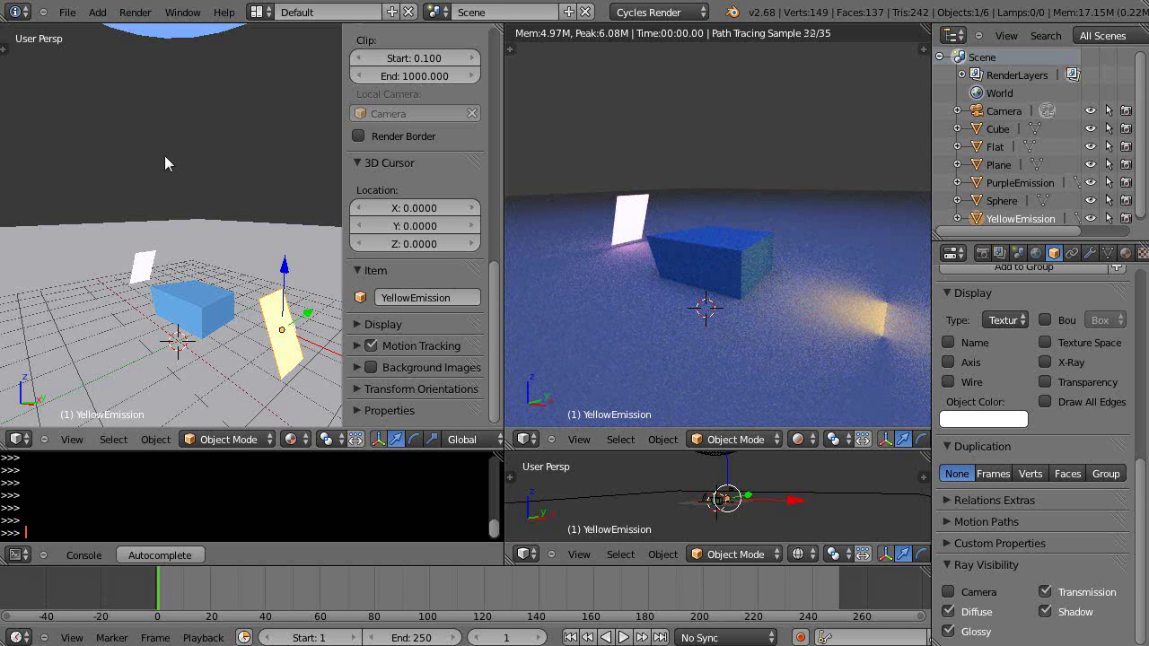
{"action": "scroll", "coordinate": [165, 158], "scroll_direction": "down", "scroll_amount": 3}
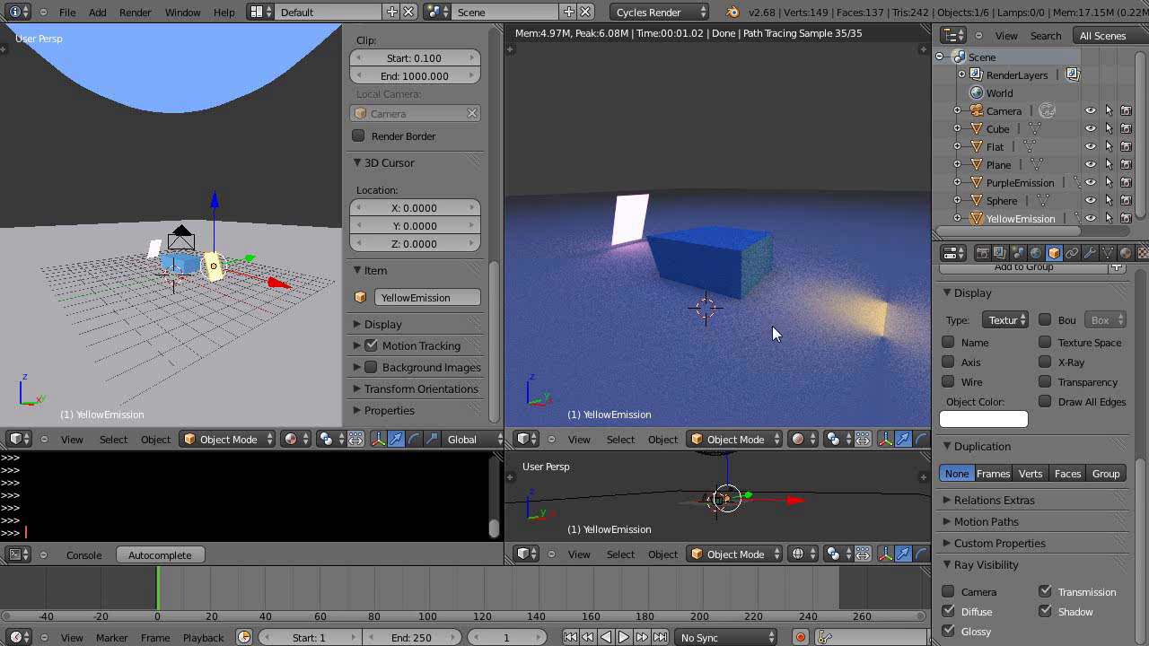
{"action": "scroll", "coordinate": [772, 326], "scroll_direction": "up", "scroll_amount": 1}
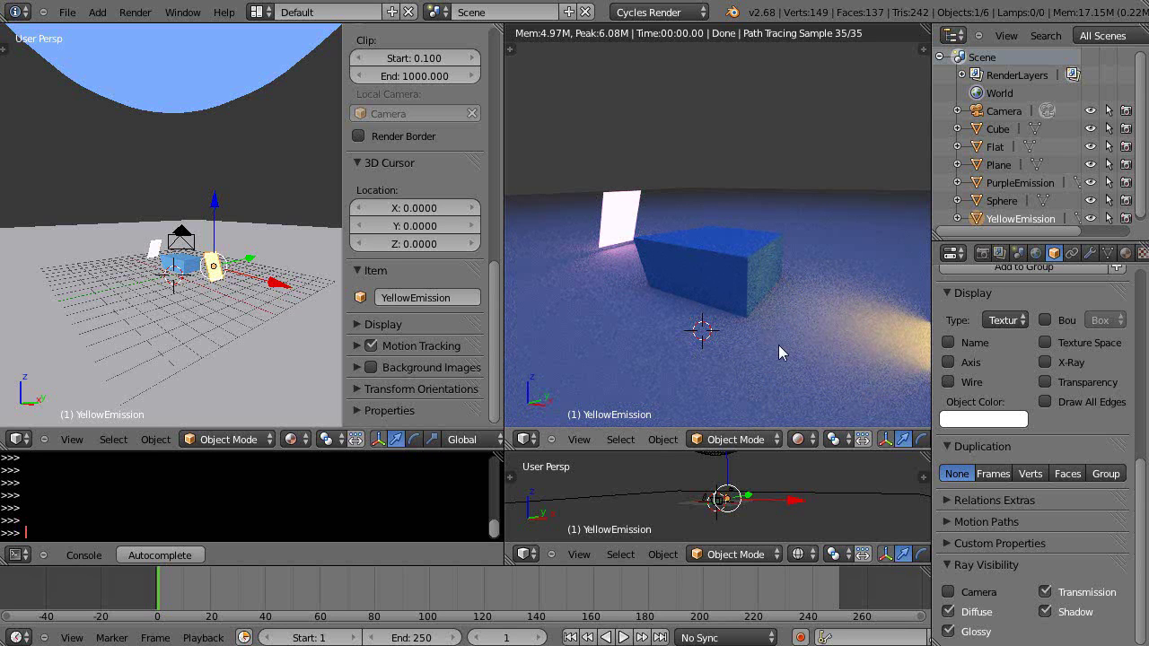
{"action": "middle_click_drag", "start_coordinate": [778, 345], "coordinate": [667, 329], "text": "shift"}
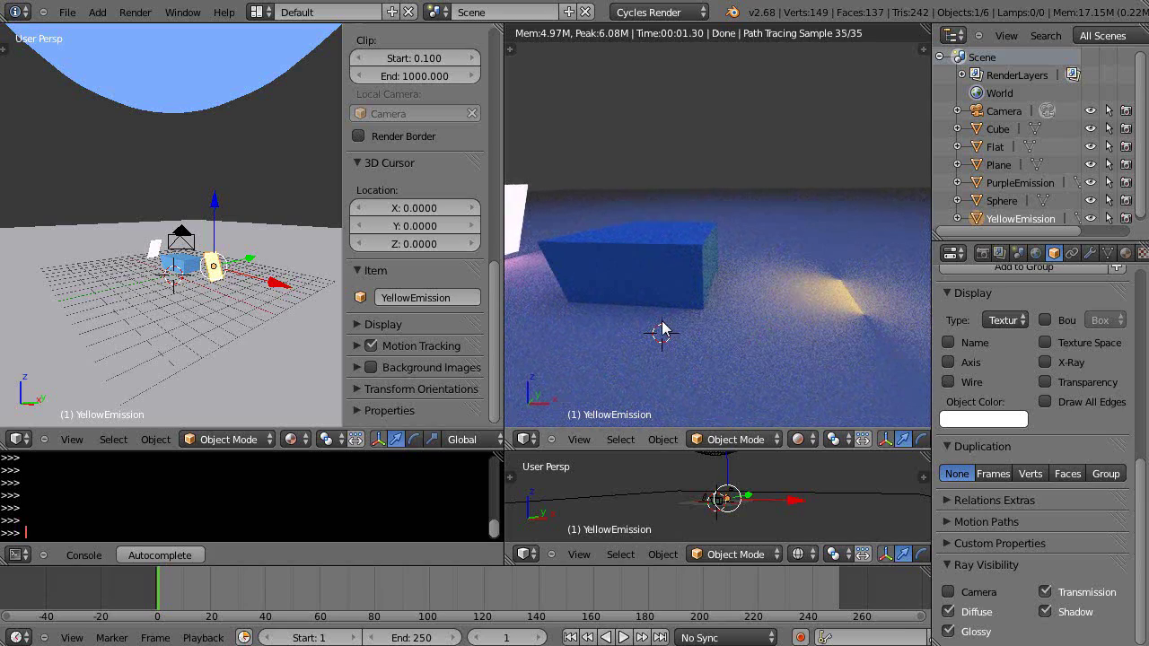